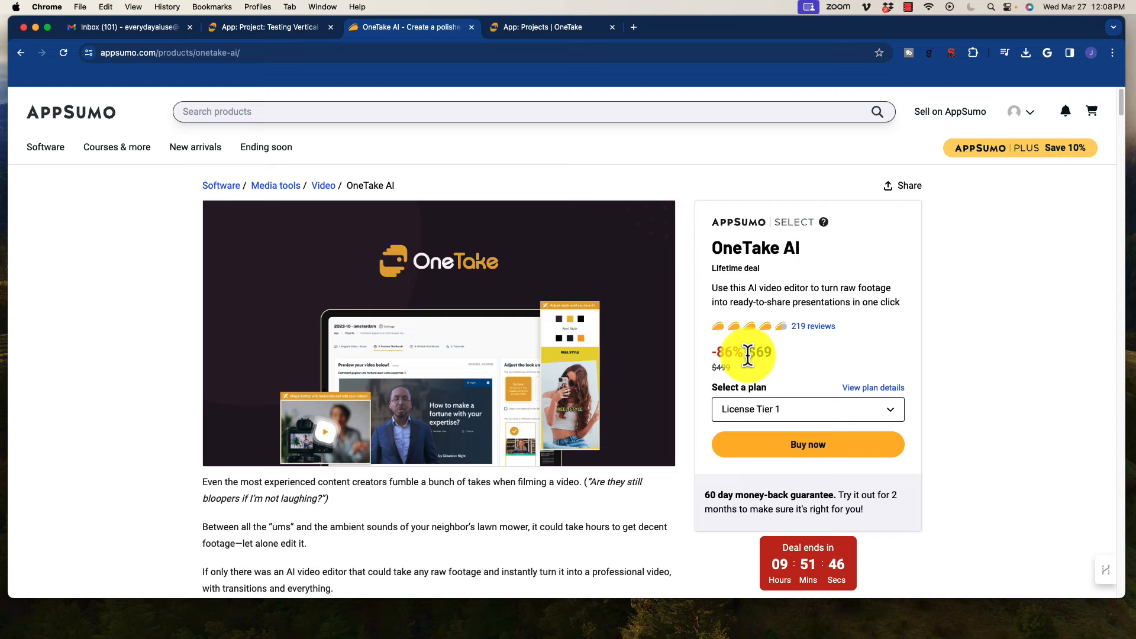
# Step: Highlight the OneTake AI product title on the $69 lifetime deal page
pyautogui.moveTo(712, 248); pyautogui.dragTo(820, 256)
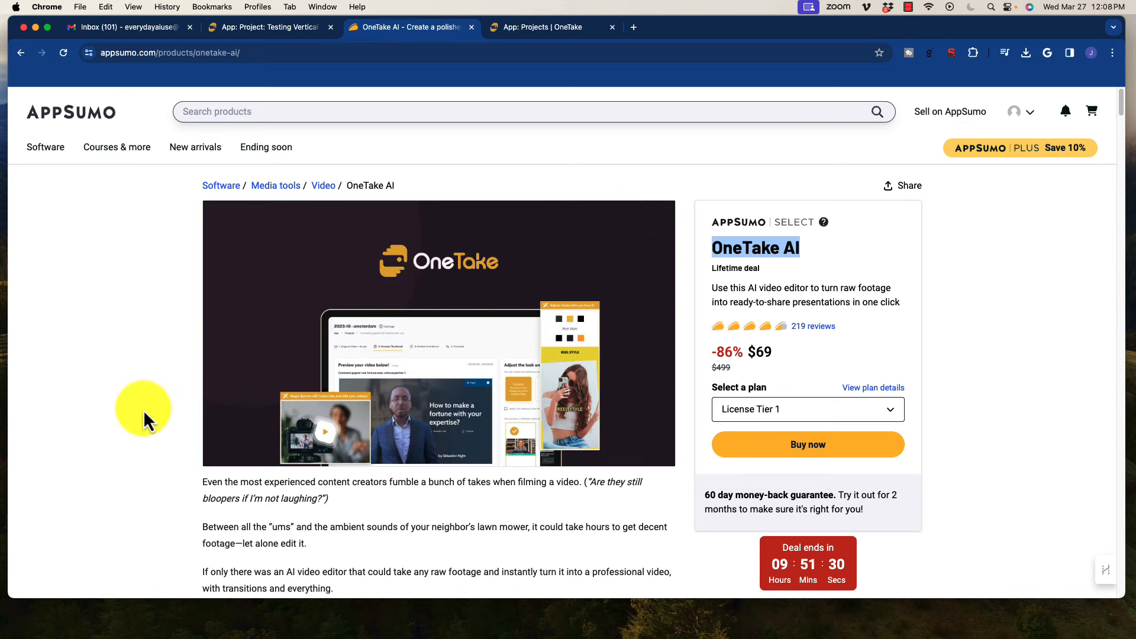
pyautogui.scroll(-1, 145, 403)
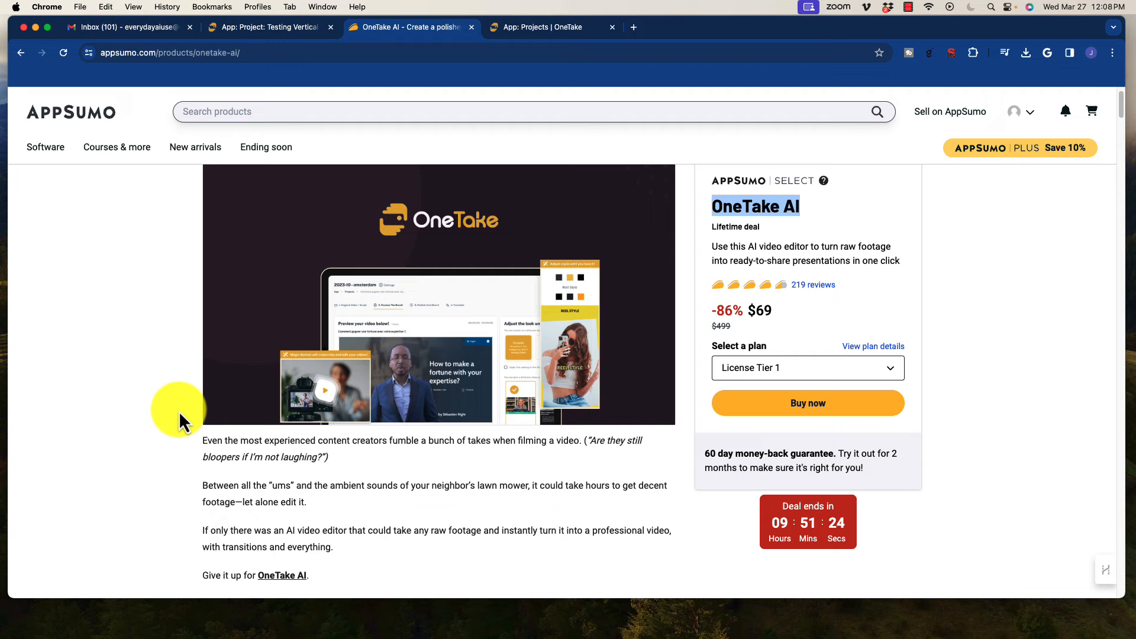
pyautogui.scroll(-3, 152, 353)
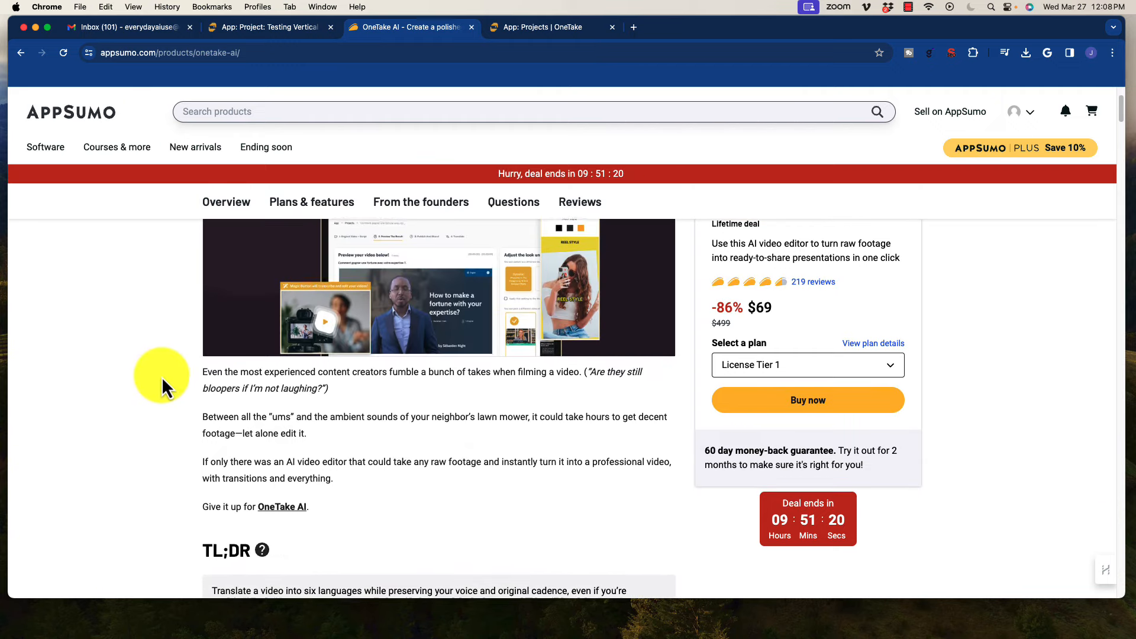
pyautogui.scroll(-1, 162, 376)
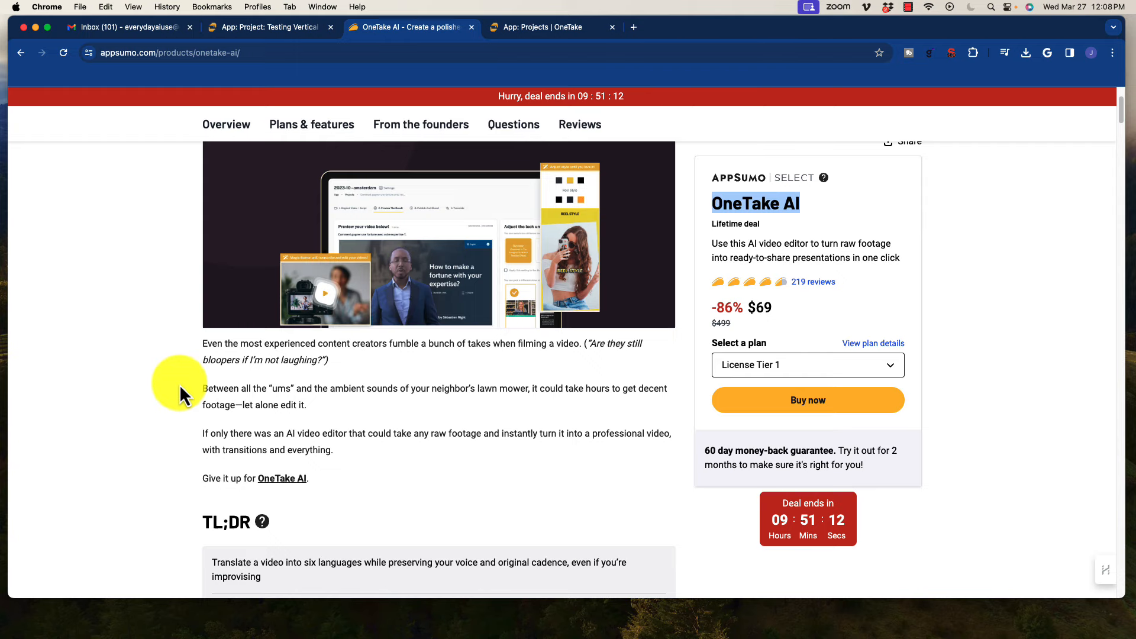
pyautogui.scroll(-1, 216, 400)
pyautogui.scroll(-10, 216, 399)
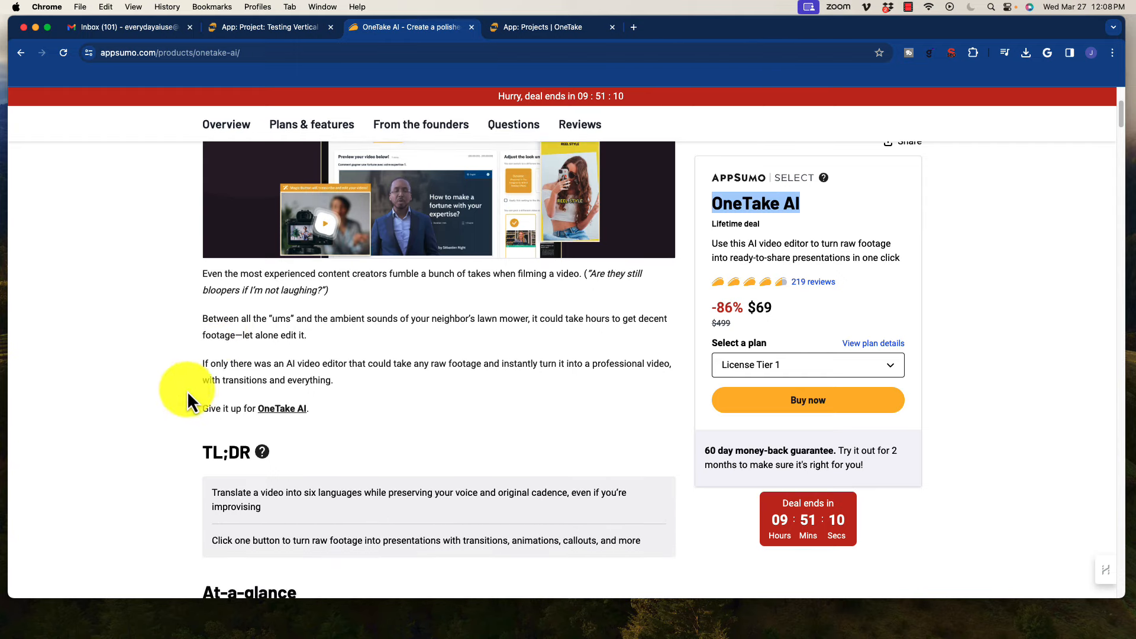
pyautogui.scroll(-8, 175, 382)
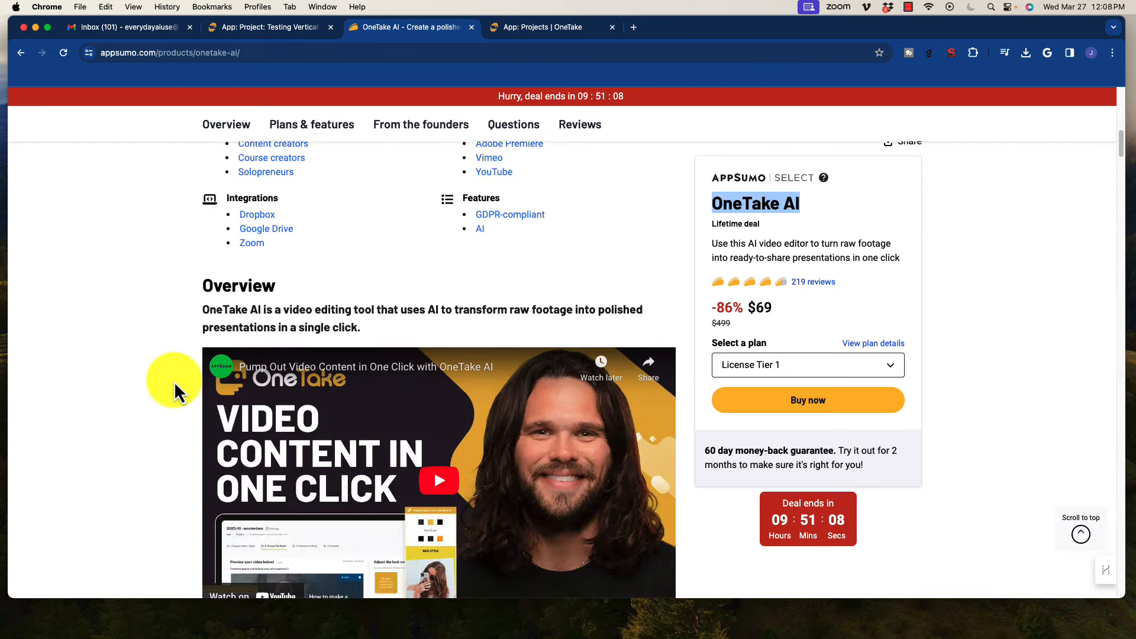
pyautogui.scroll(-8, 174, 381)
pyautogui.scroll(-3, 169, 372)
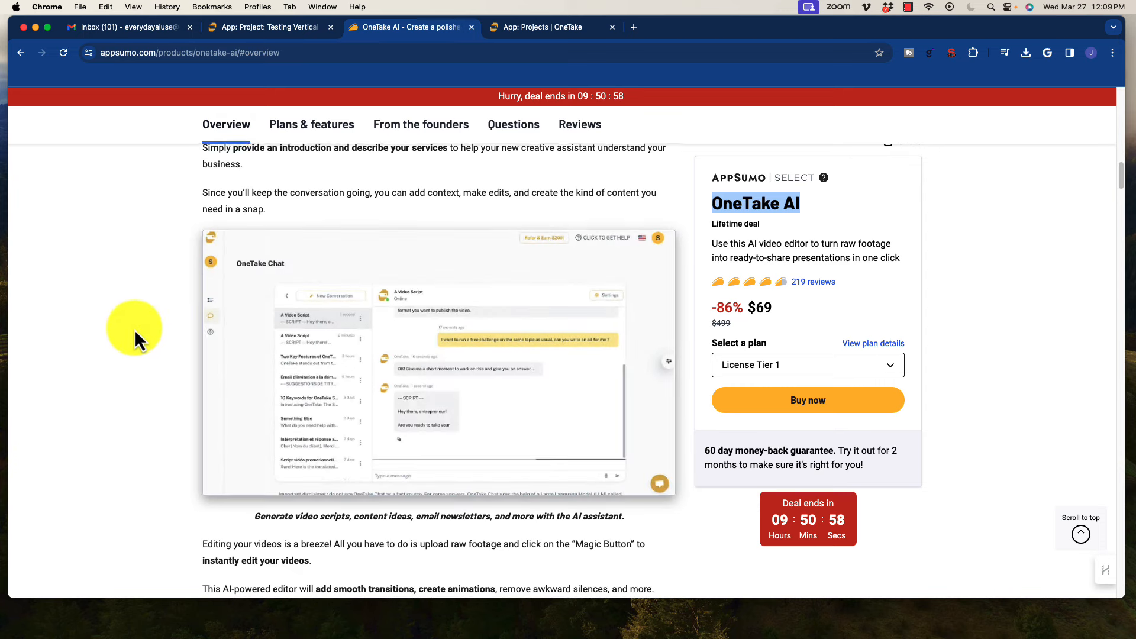
pyautogui.scroll(-5, 134, 330)
pyautogui.scroll(-3, 159, 351)
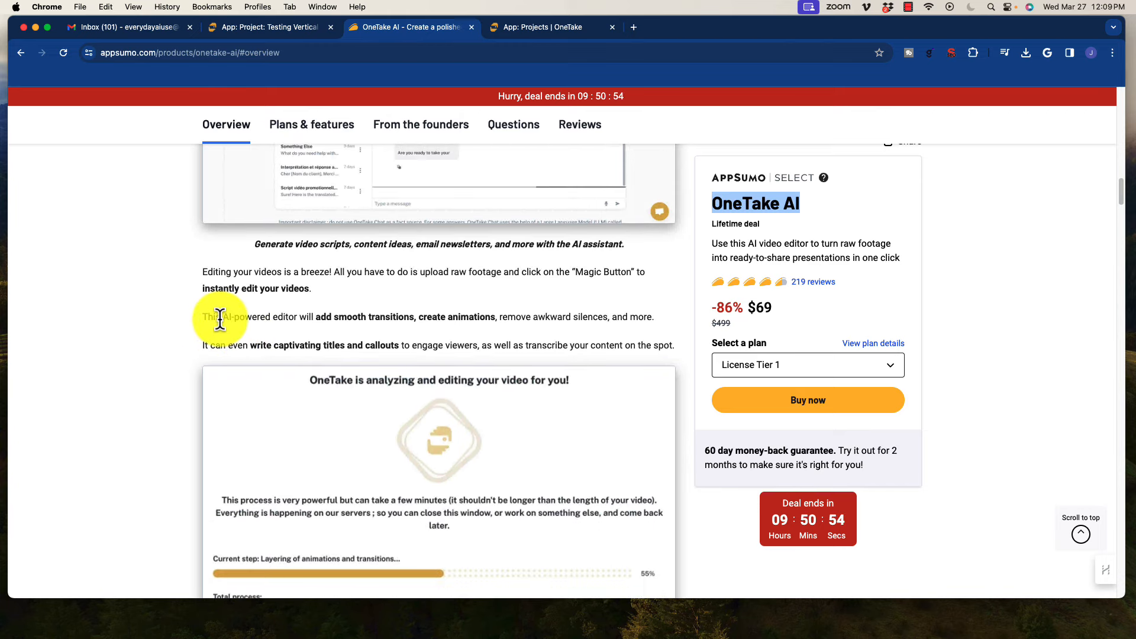
# Step: Highlight the AI-powered editor, background noise removal and voice sharpening/echo removal claims
pyautogui.moveTo(223, 315); pyautogui.dragTo(303, 317)
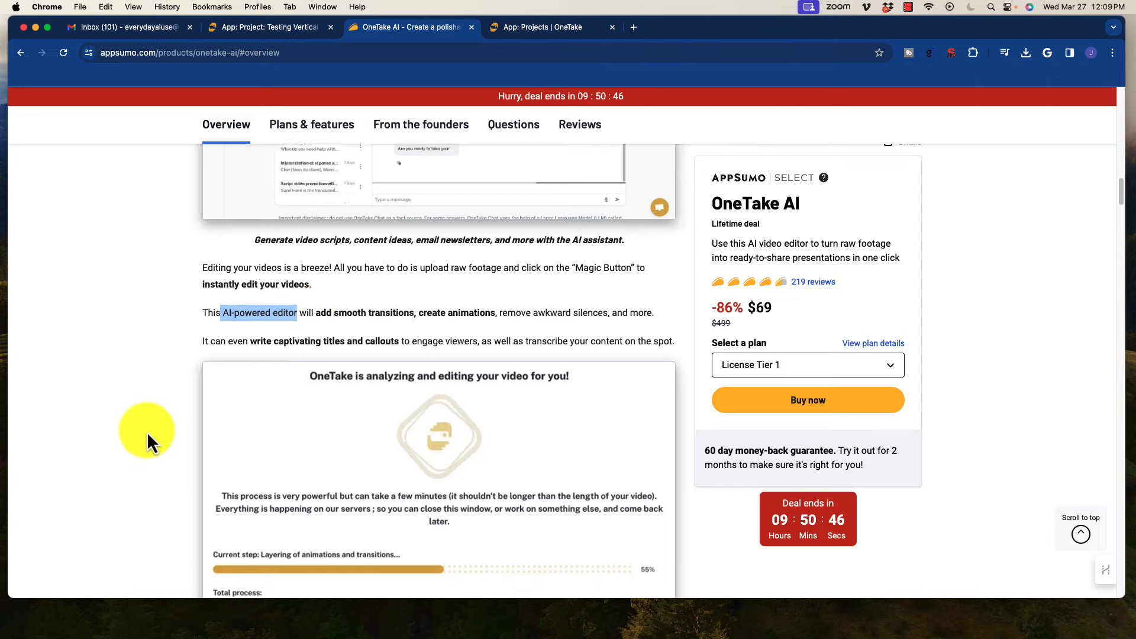
pyautogui.scroll(-2, 148, 431)
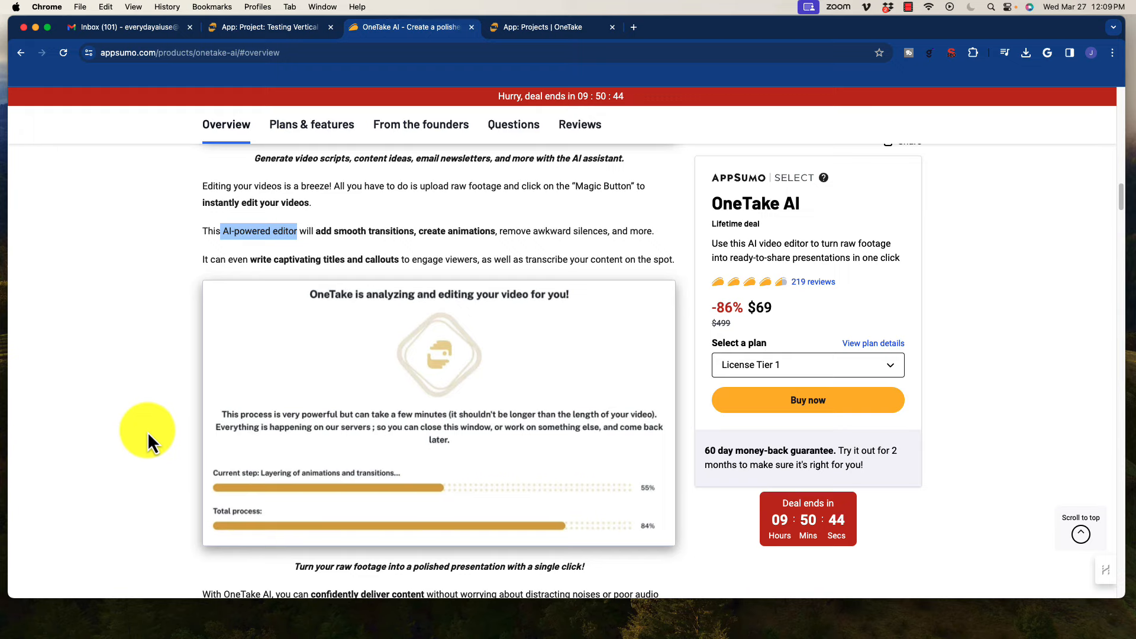
pyautogui.scroll(-3, 146, 439)
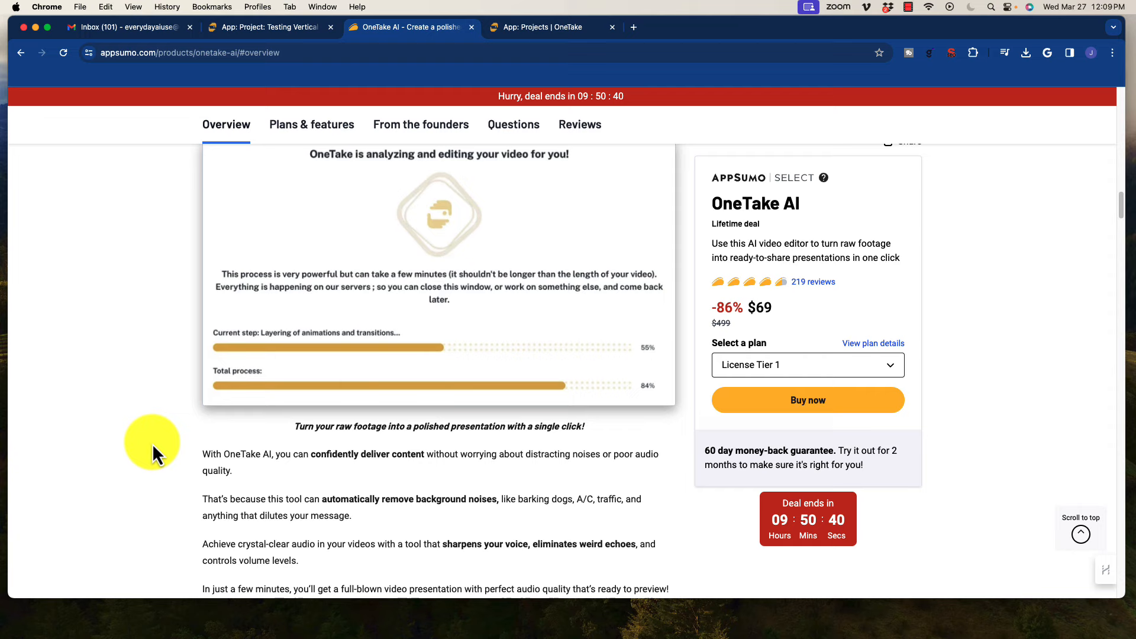
pyautogui.scroll(-1, 151, 443)
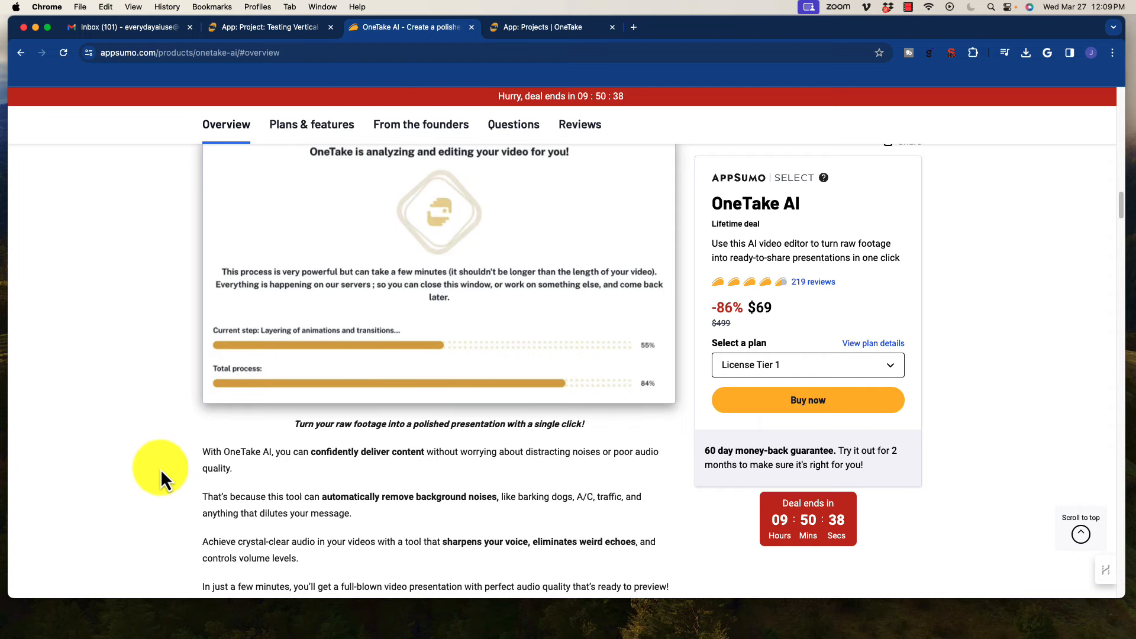
pyautogui.scroll(-2, 165, 431)
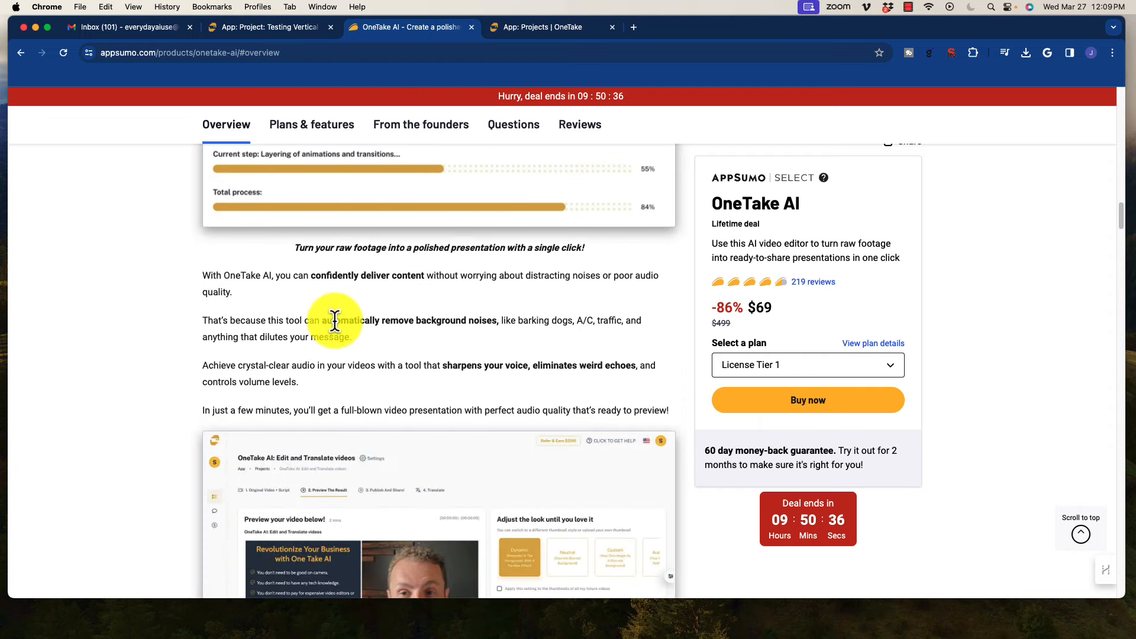
pyautogui.moveTo(322, 320); pyautogui.dragTo(544, 317)
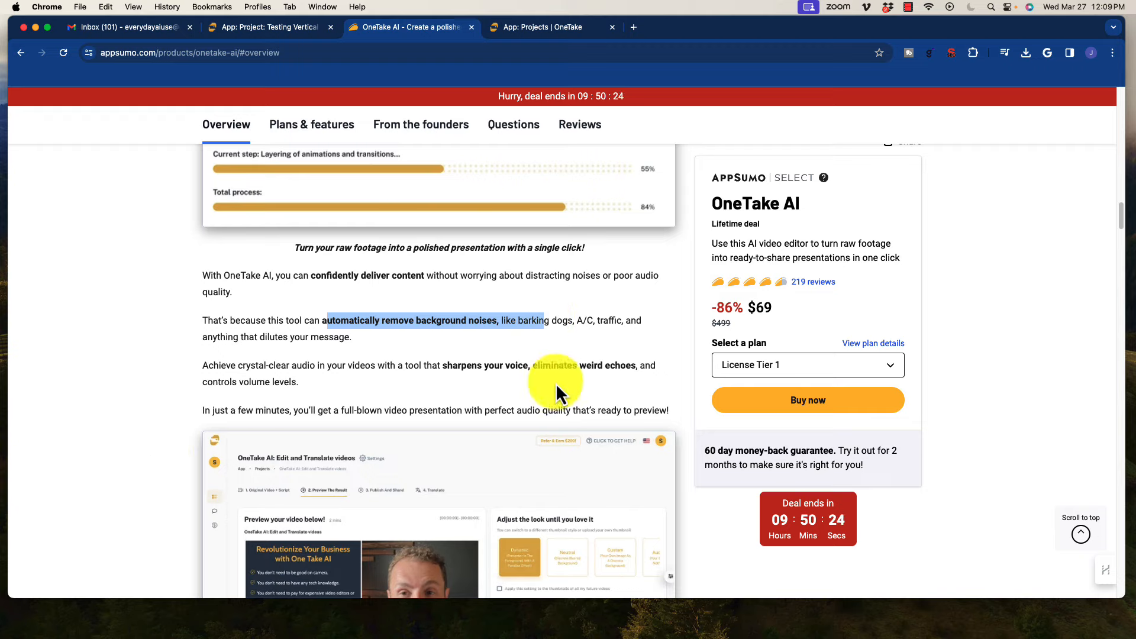
pyautogui.moveTo(485, 364); pyautogui.dragTo(622, 365)
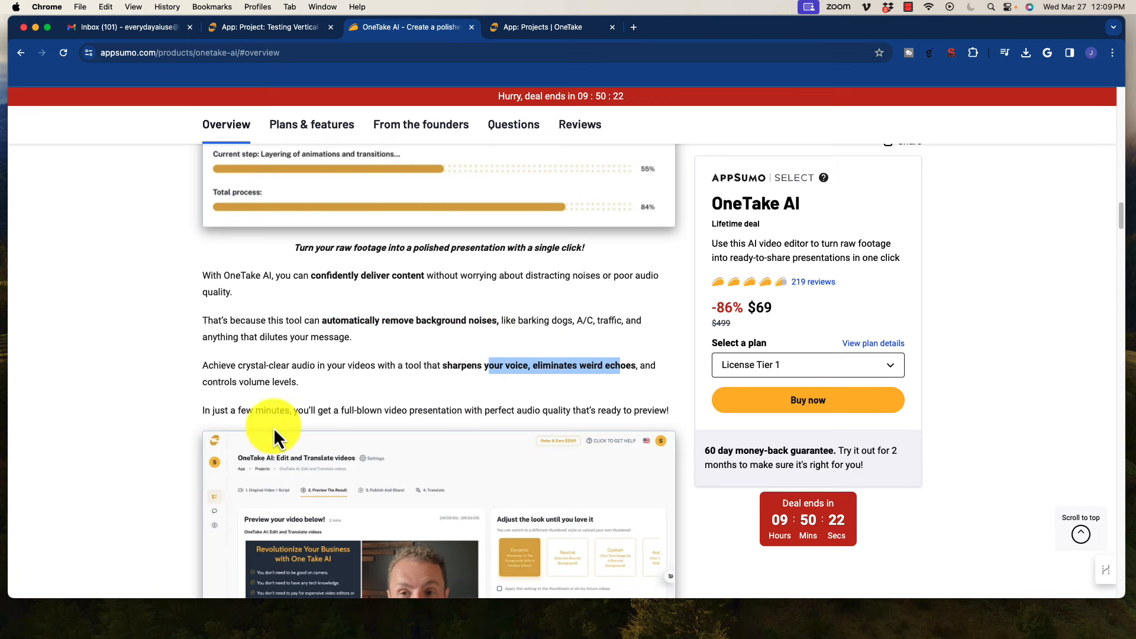
pyautogui.scroll(-5, 184, 439)
pyautogui.scroll(-5, 182, 441)
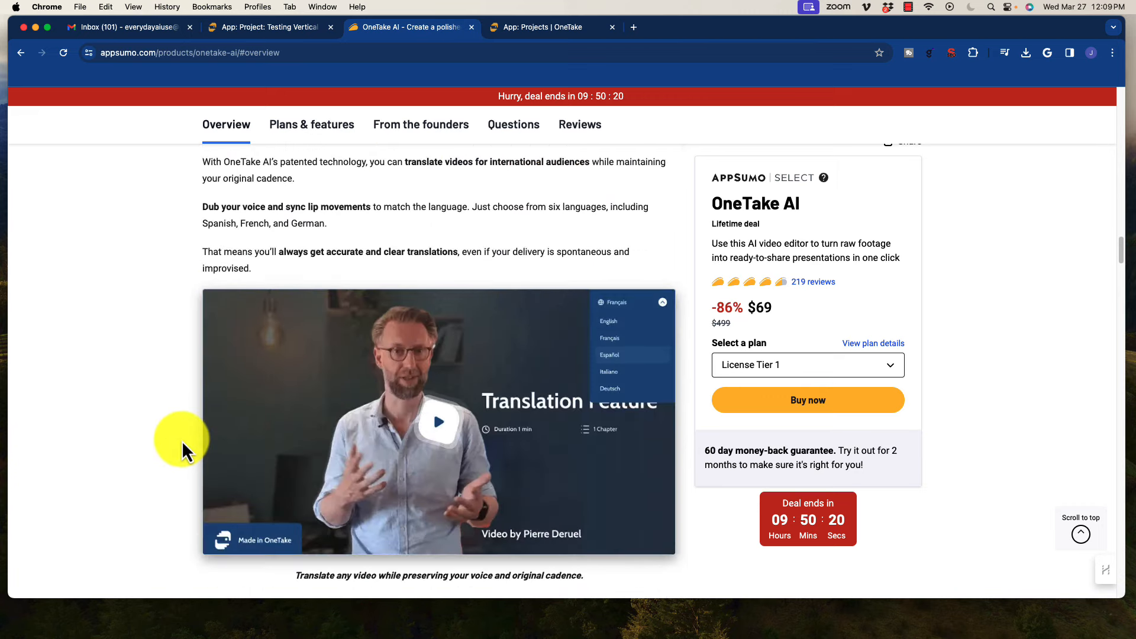
pyautogui.scroll(5, 182, 439)
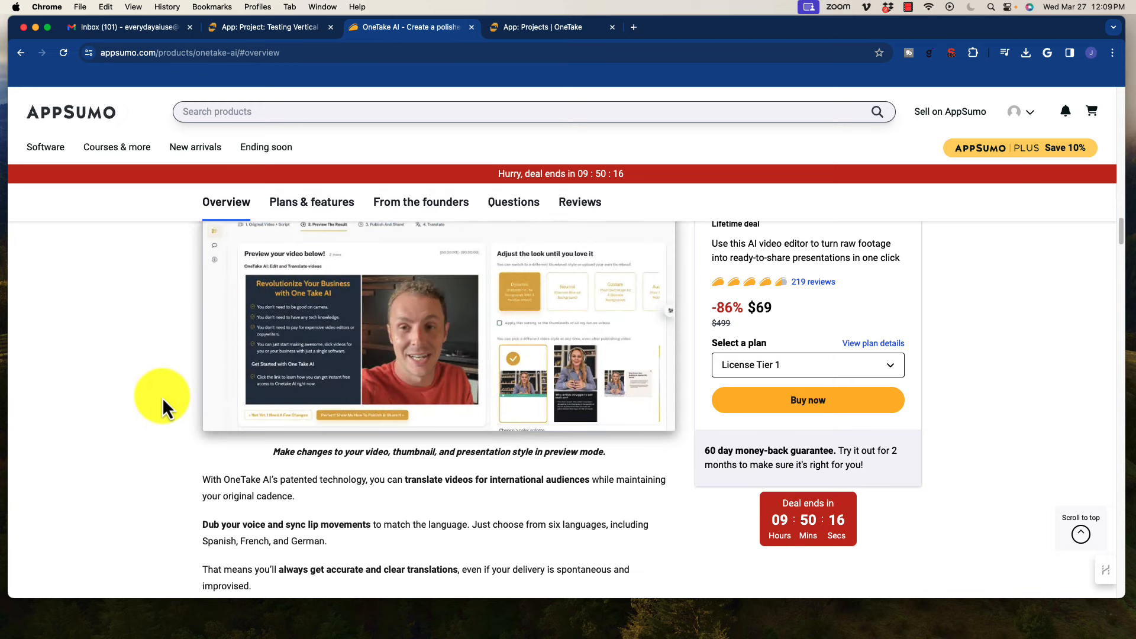
pyautogui.scroll(-2, 163, 398)
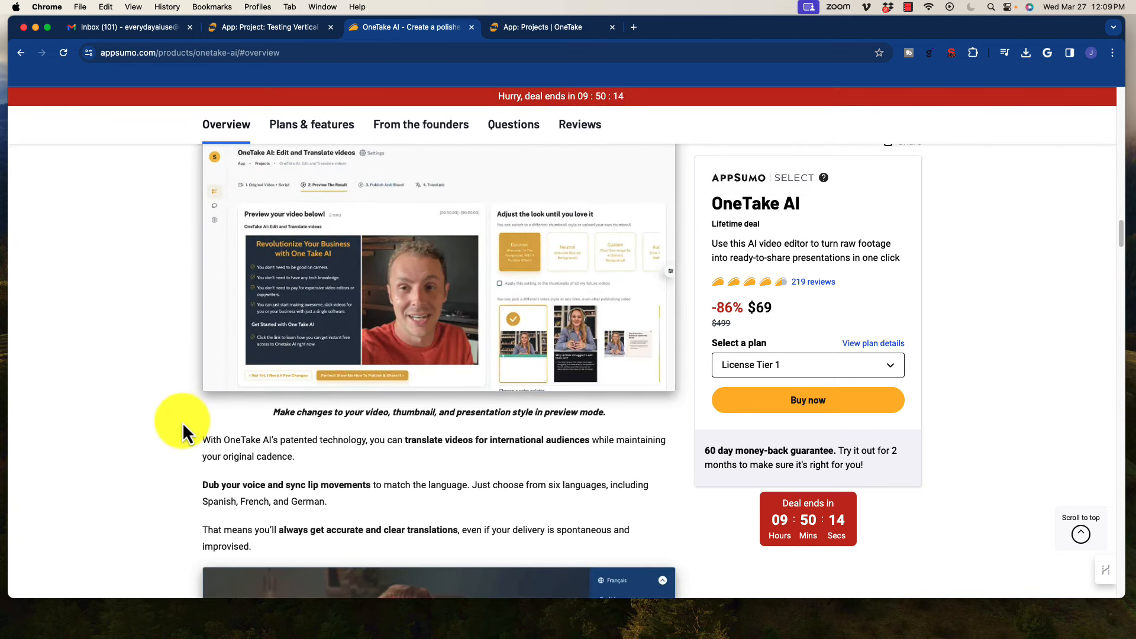
pyautogui.scroll(-2, 182, 420)
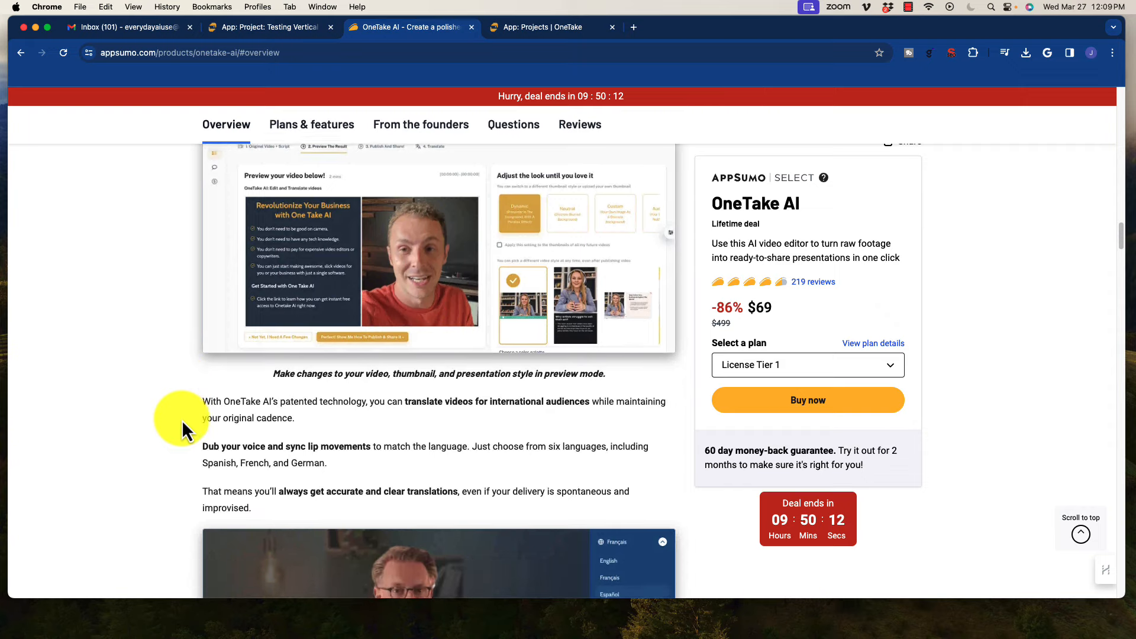
pyautogui.scroll(-3, 182, 420)
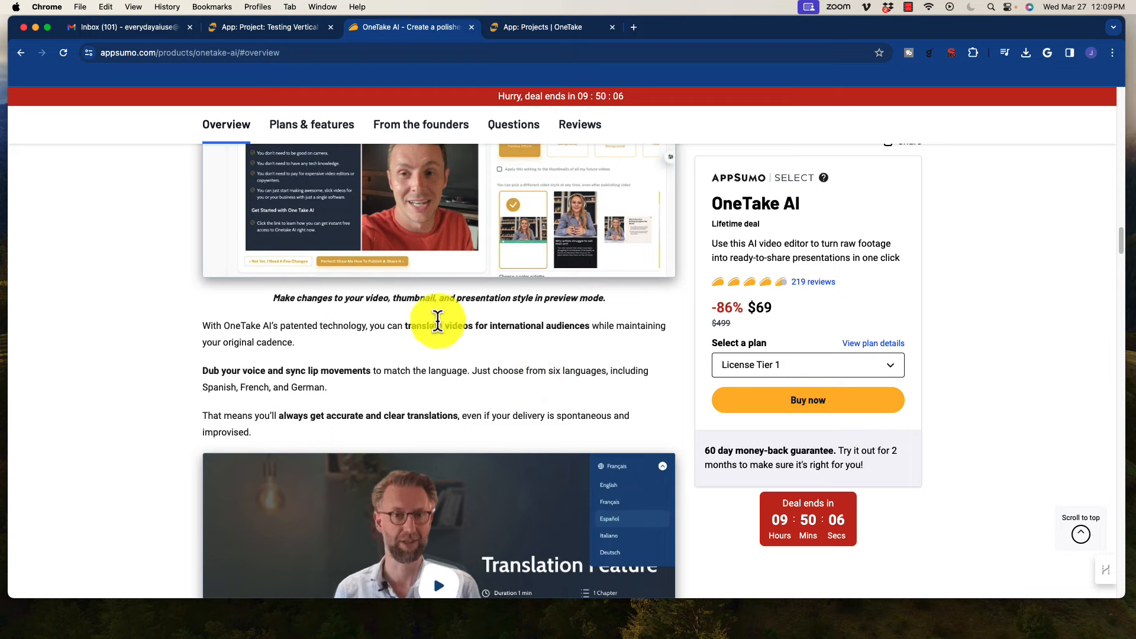
# Step: Highlight the patented technology, video translation and voice dubbing with lip sync claims
pyautogui.moveTo(401, 325); pyautogui.dragTo(202, 324)
pyautogui.moveTo(405, 326); pyautogui.dragTo(593, 327)
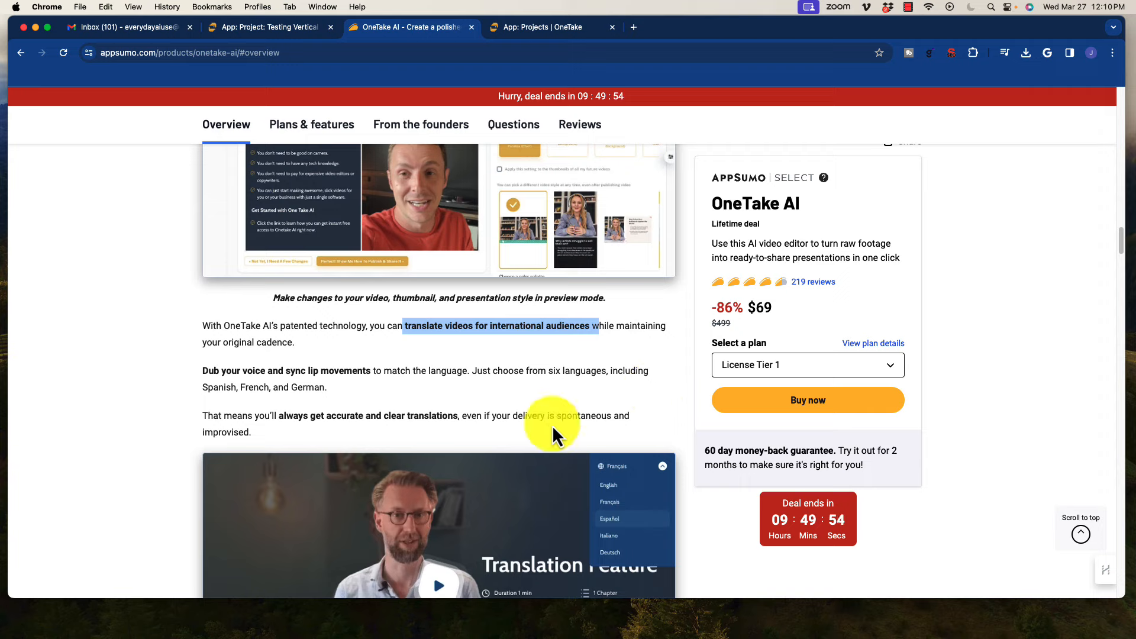
pyautogui.moveTo(242, 370); pyautogui.dragTo(381, 371)
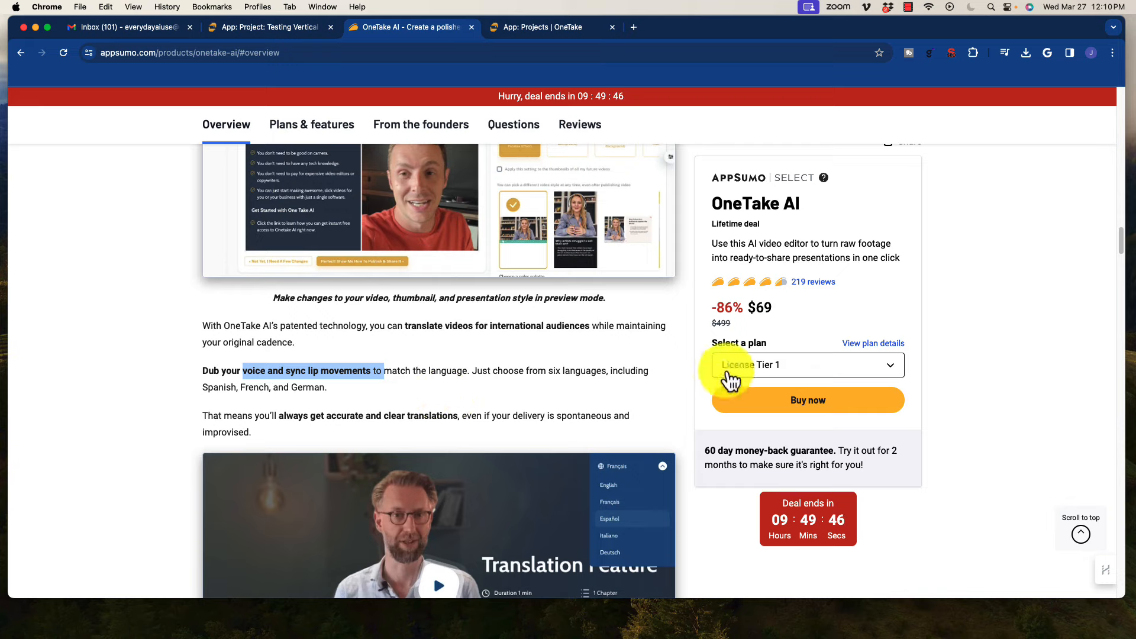
# Step: Check the three license tiers ($69, $149, $329) in the License Tier dropdown, keeping Tier 1
pyautogui.click(744, 368)
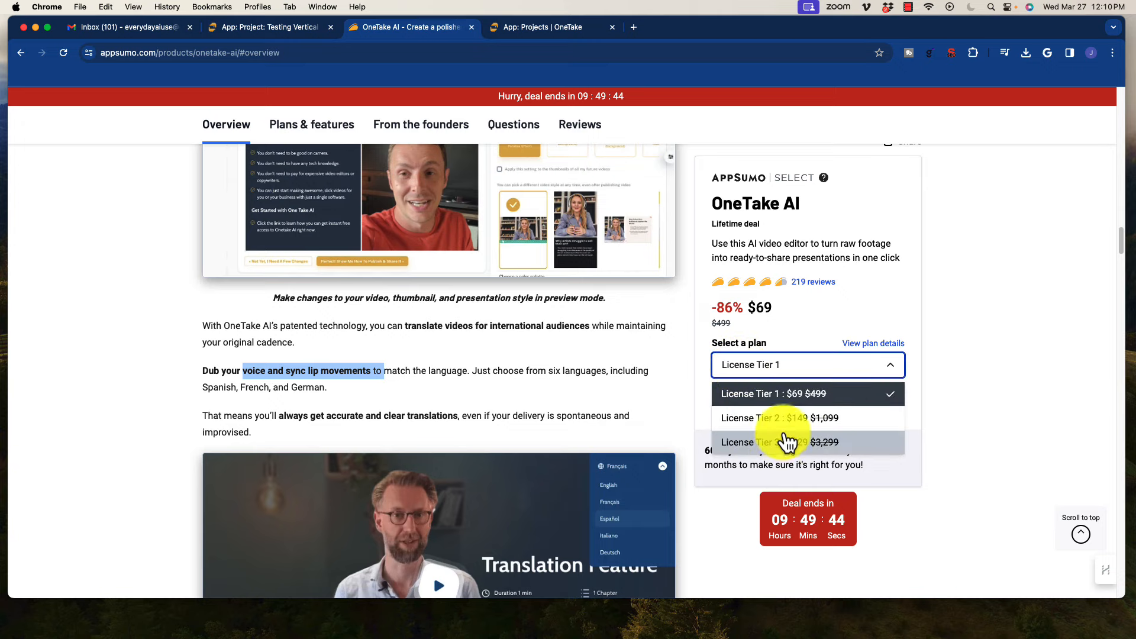
pyautogui.click(178, 391)
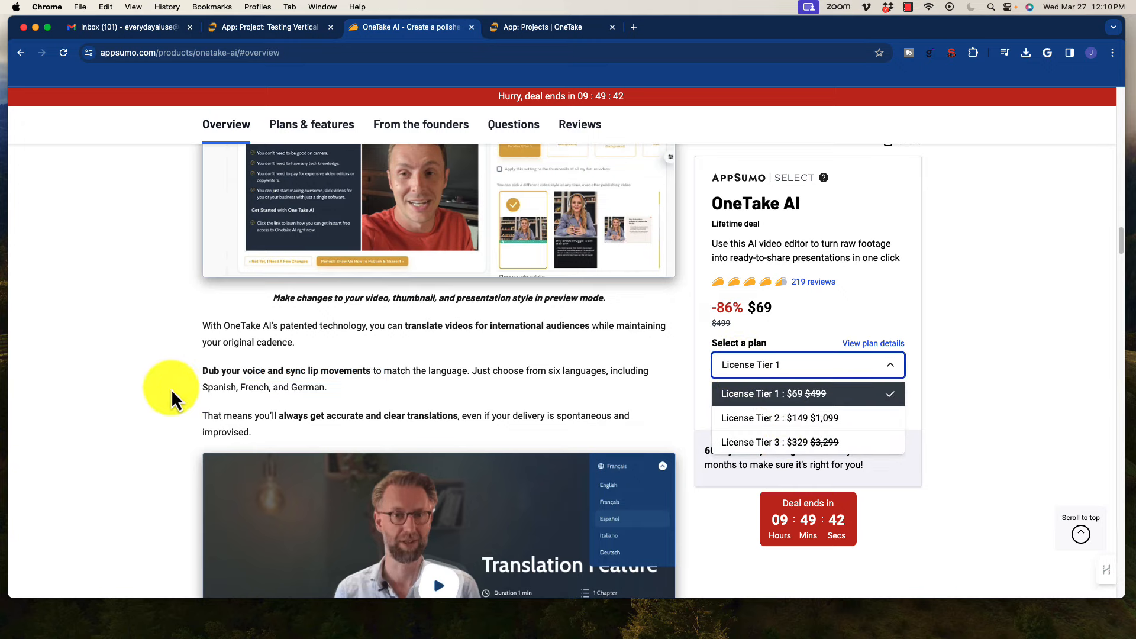
pyautogui.scroll(-5, 140, 413)
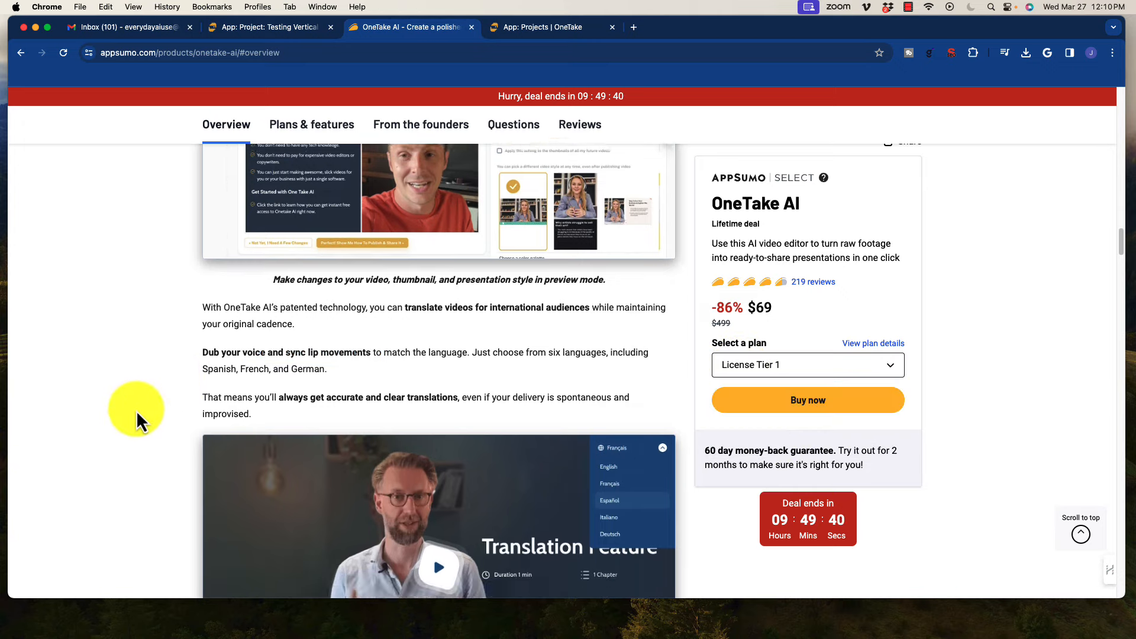
pyautogui.scroll(-8, 136, 410)
pyautogui.scroll(-10, 124, 414)
pyautogui.scroll(-10, 130, 409)
pyautogui.scroll(-2, 132, 409)
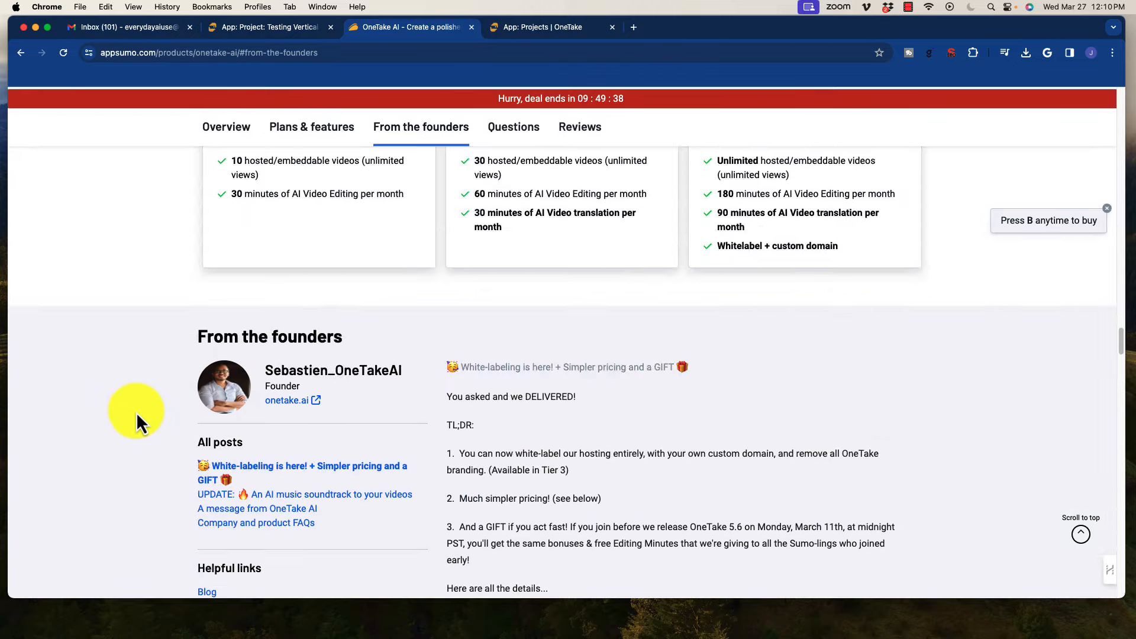
pyautogui.scroll(8, 135, 411)
pyautogui.scroll(-4, 137, 411)
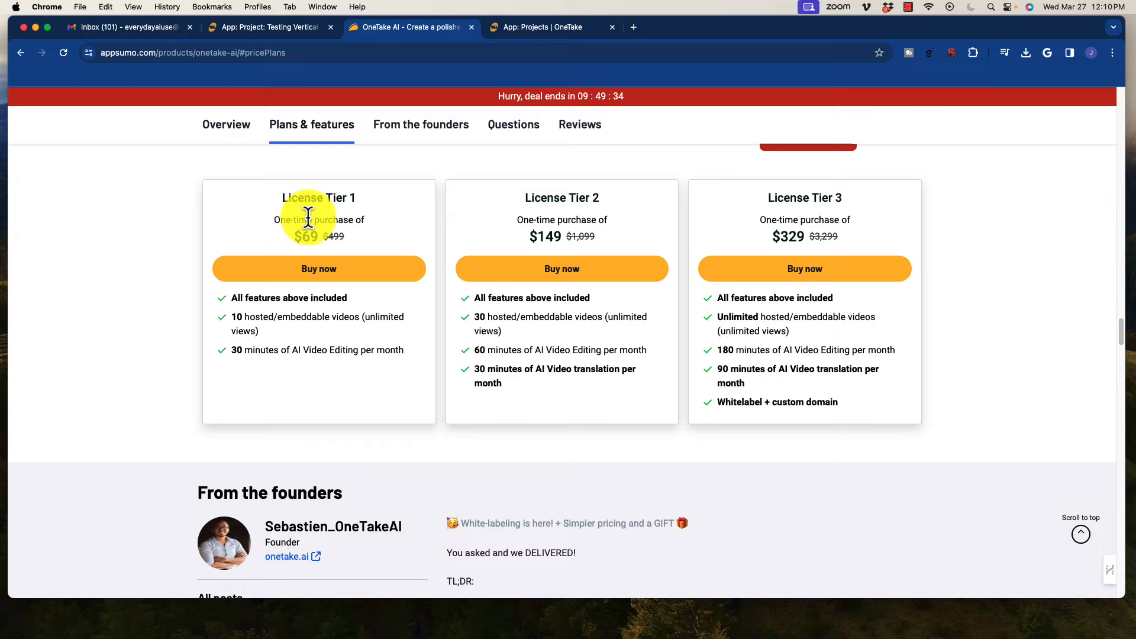
# Step: Highlight the Tier 1 price and hosted video allowance, then the Tier 2 and Tier 3 feature lists
pyautogui.moveTo(294, 236); pyautogui.dragTo(348, 237)
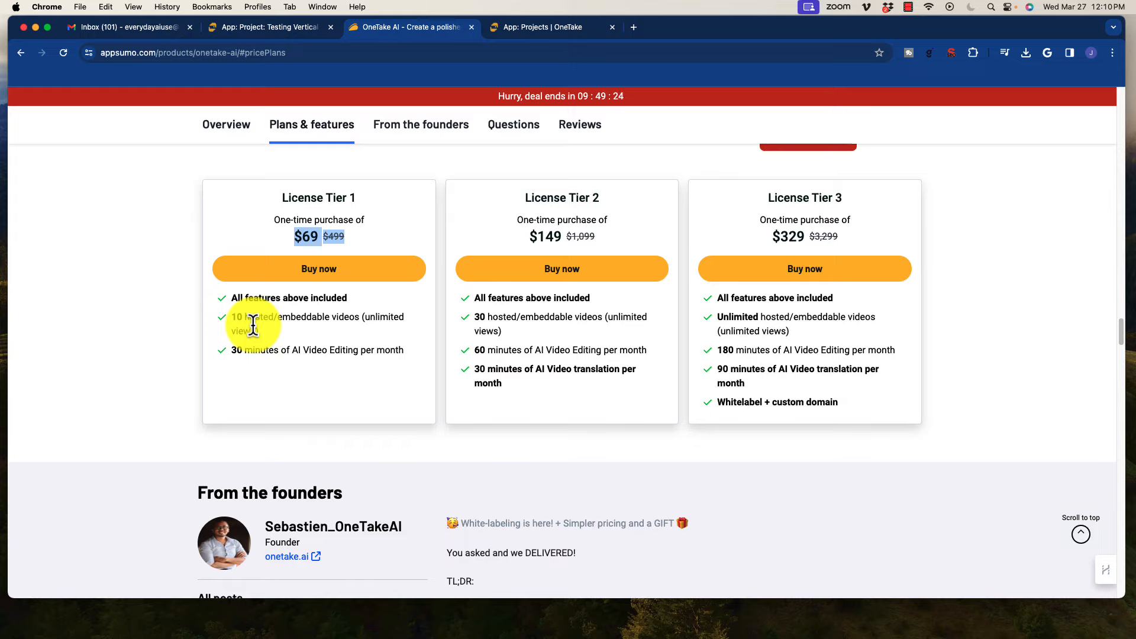
pyautogui.tripleClick(236, 323)
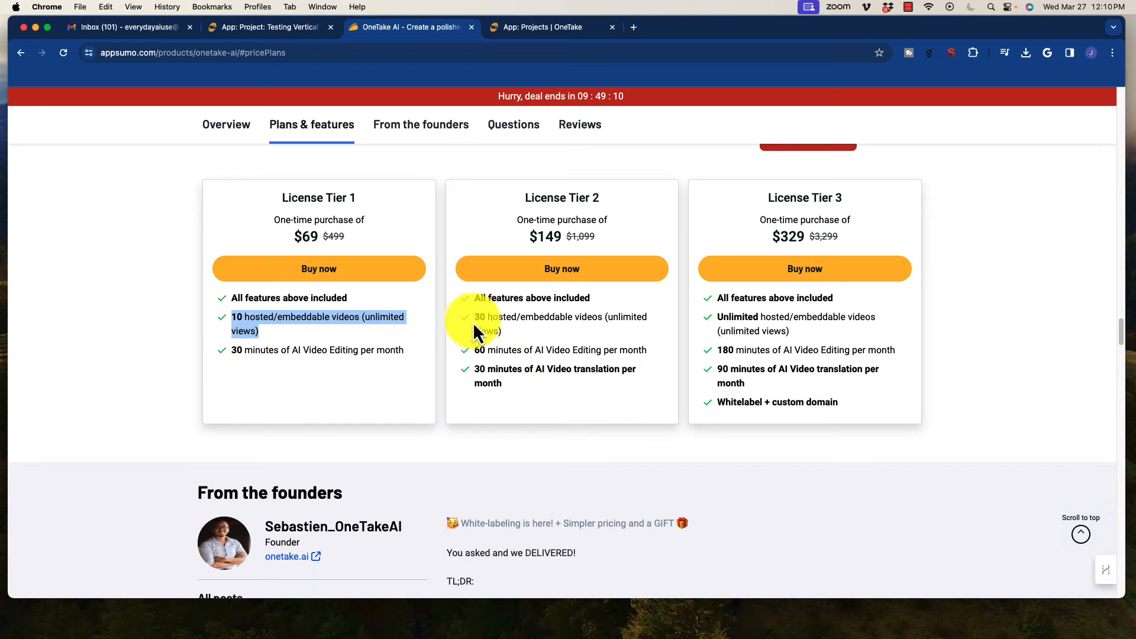
pyautogui.moveTo(485, 317); pyautogui.dragTo(557, 407)
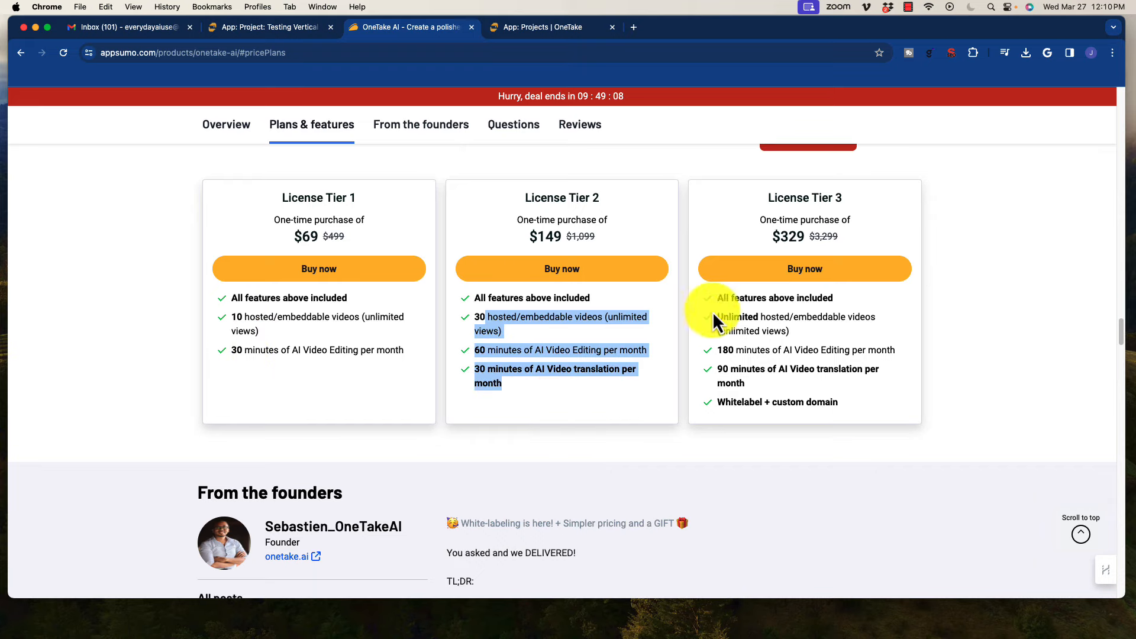
pyautogui.moveTo(715, 316); pyautogui.dragTo(807, 414)
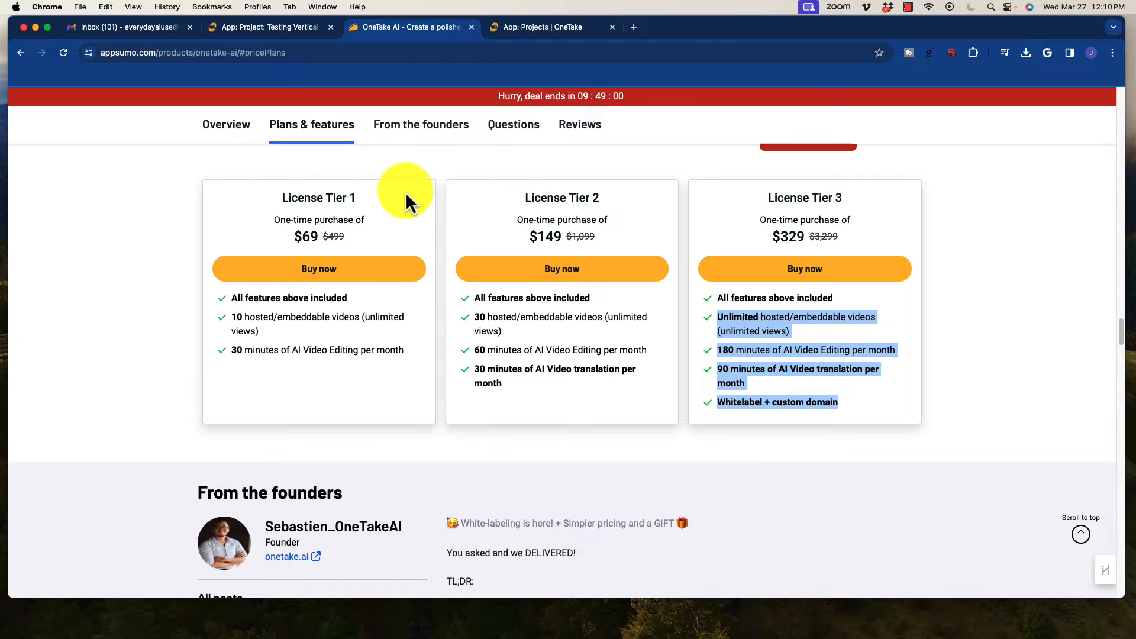
pyautogui.scroll(10, 432, 295)
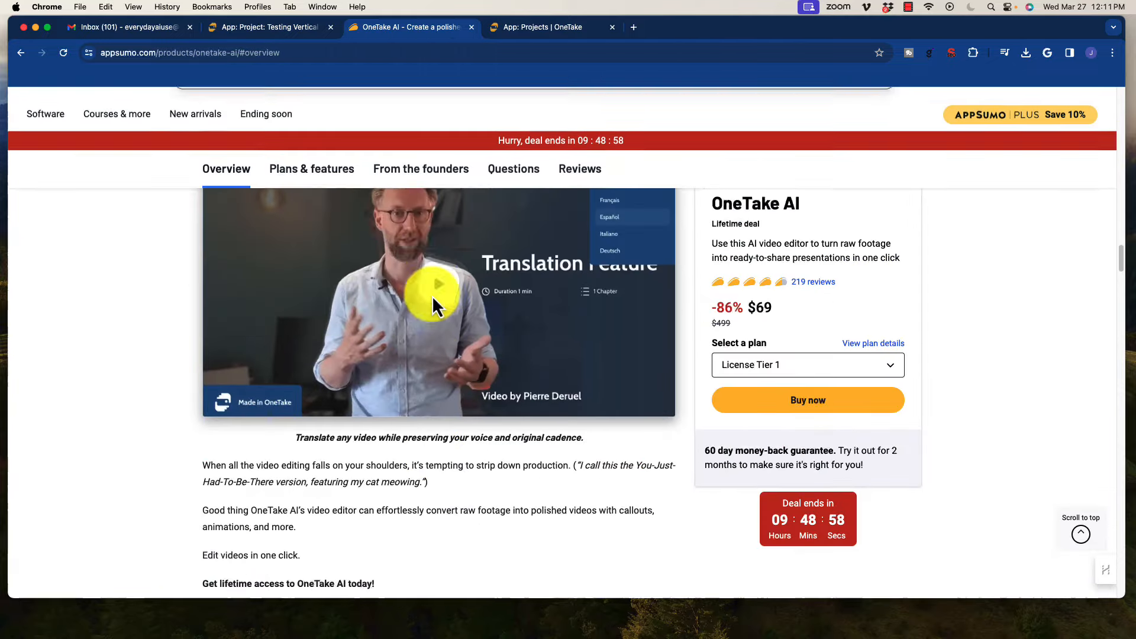
pyautogui.scroll(10, 432, 295)
pyautogui.scroll(8, 432, 296)
pyautogui.scroll(4, 432, 296)
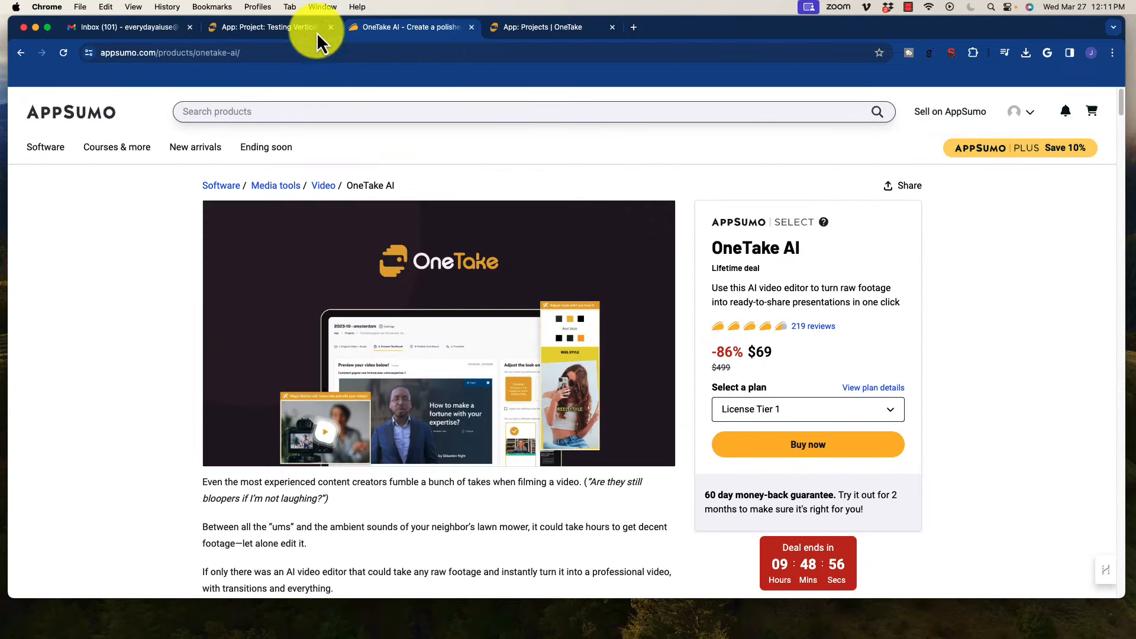
# Step: Switch to the OneTake Projects browser tab showing My Projects
pyautogui.click(542, 27)
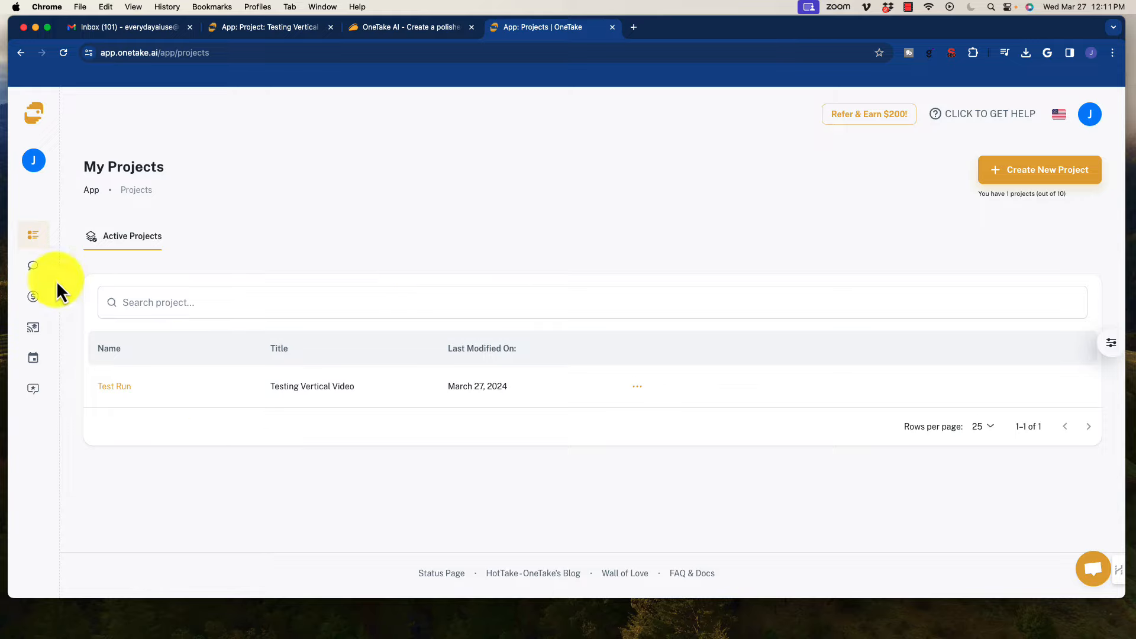
pyautogui.moveTo(71, 306)
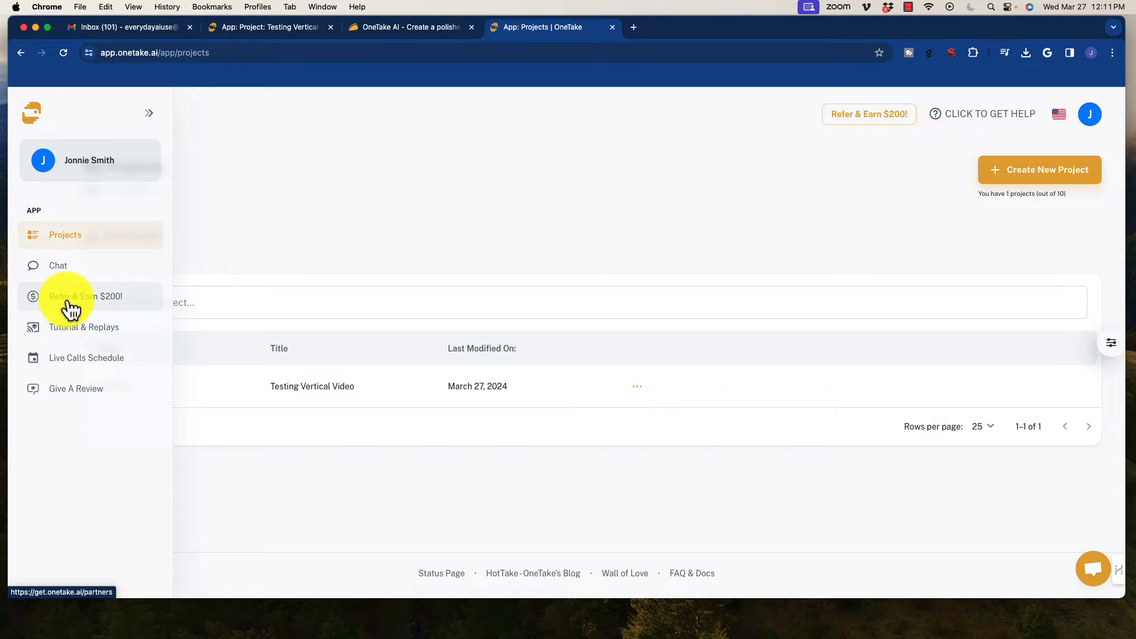
# Step: Review the Chat Settings questionnaire fields for name and services, big promise, links and audience avatar
pyautogui.click(61, 266)
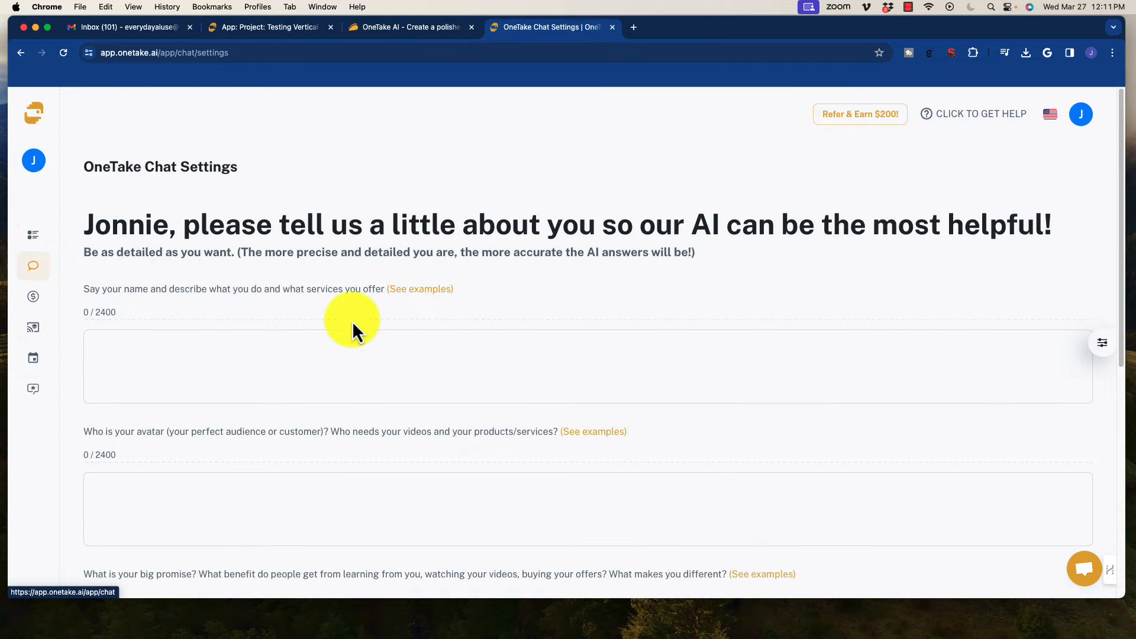
pyautogui.click(338, 355)
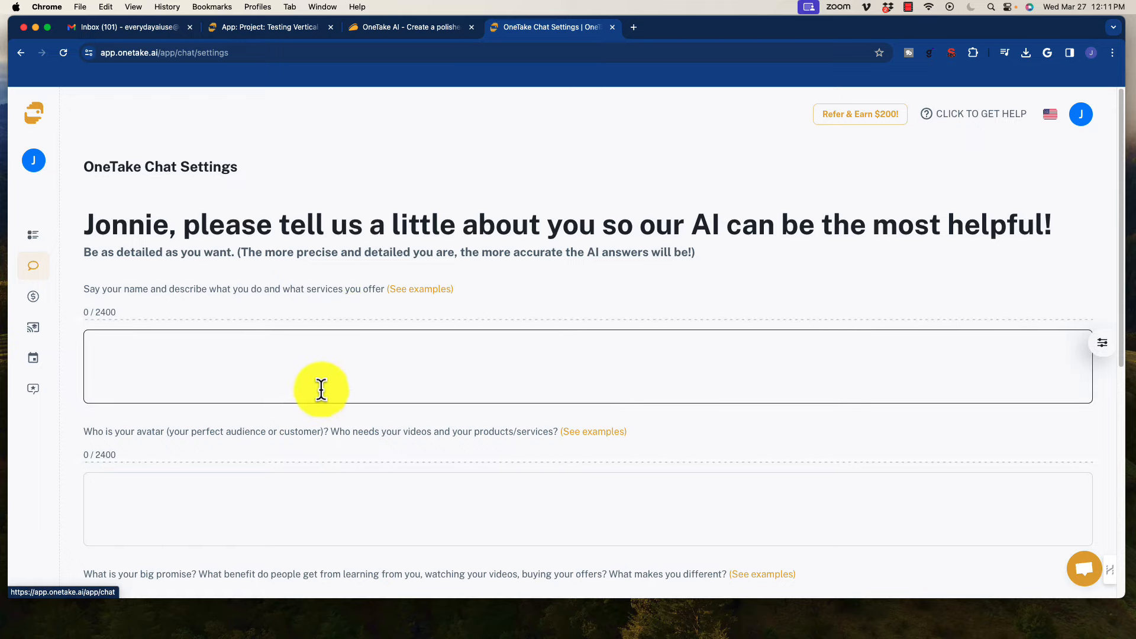
pyautogui.scroll(-5, 322, 379)
pyautogui.click(322, 391)
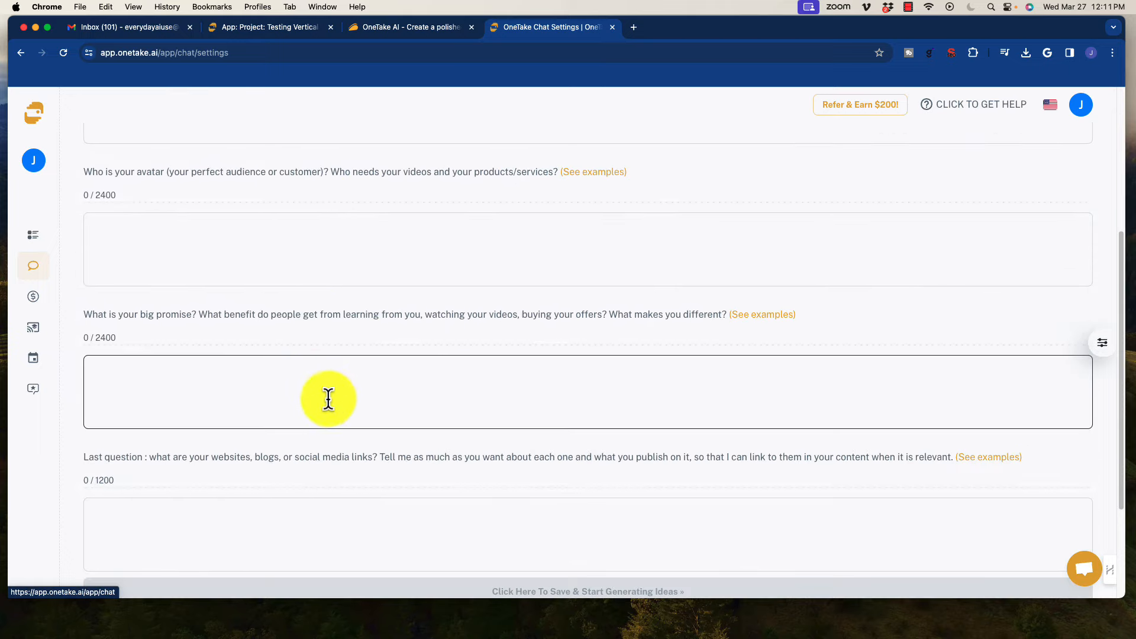
pyautogui.scroll(-3, 320, 395)
pyautogui.click(311, 404)
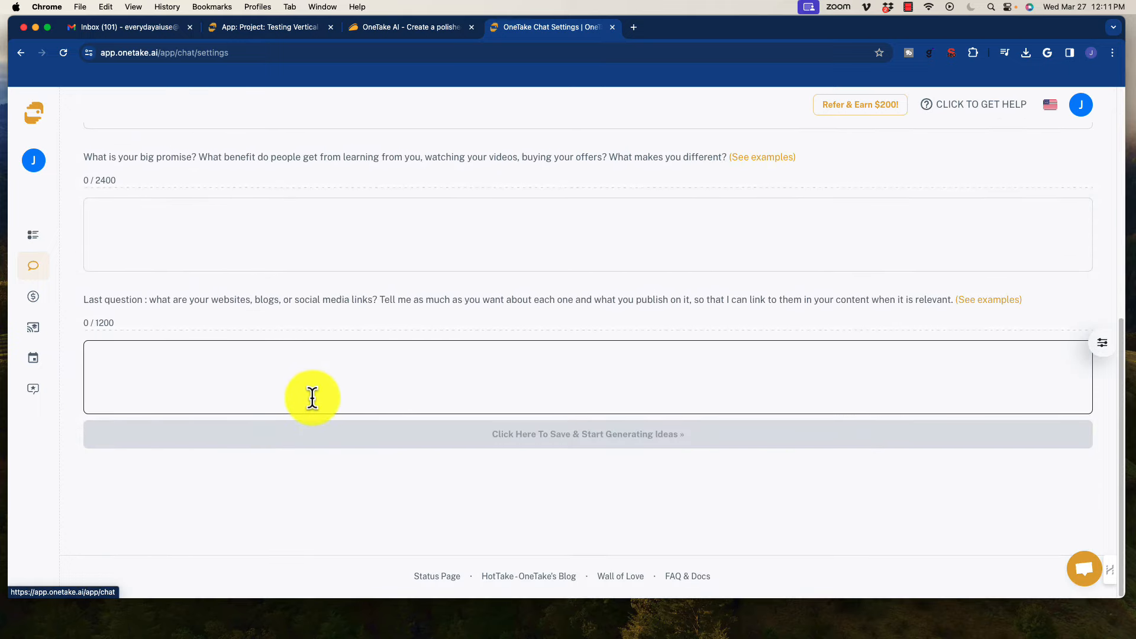
pyautogui.scroll(10, 311, 397)
pyautogui.click(305, 346)
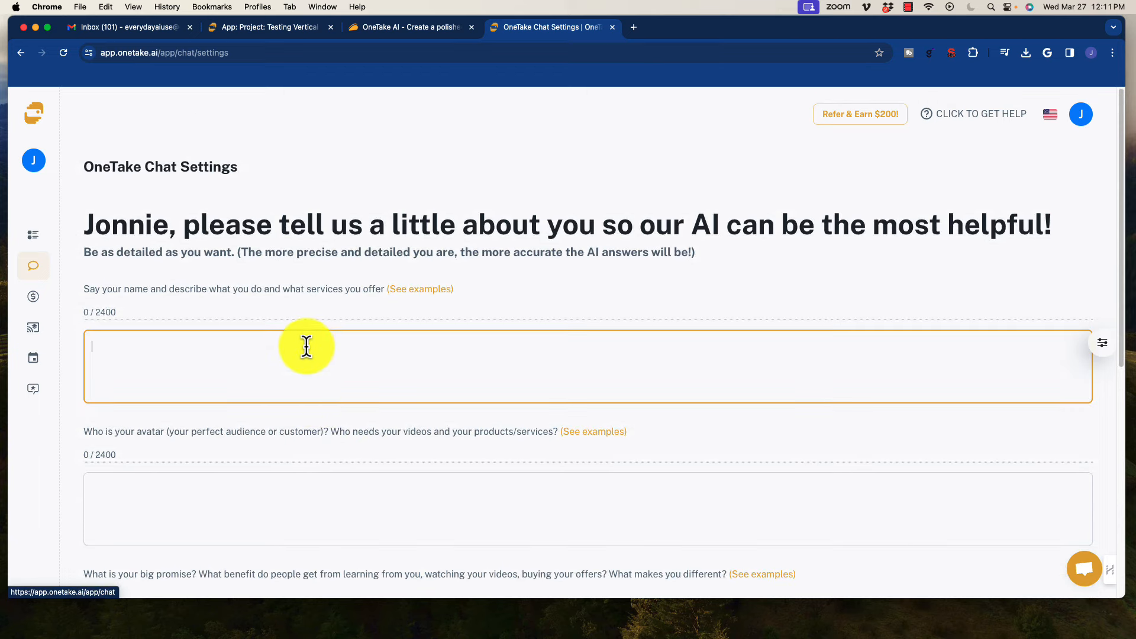
pyautogui.click(286, 478)
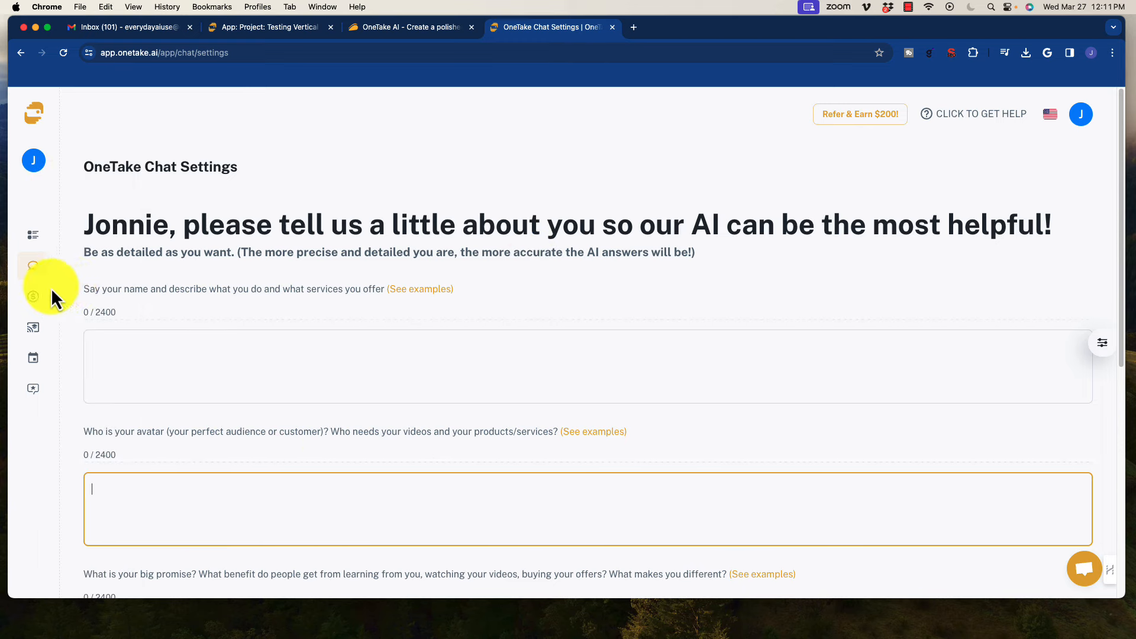
pyautogui.moveTo(34, 236)
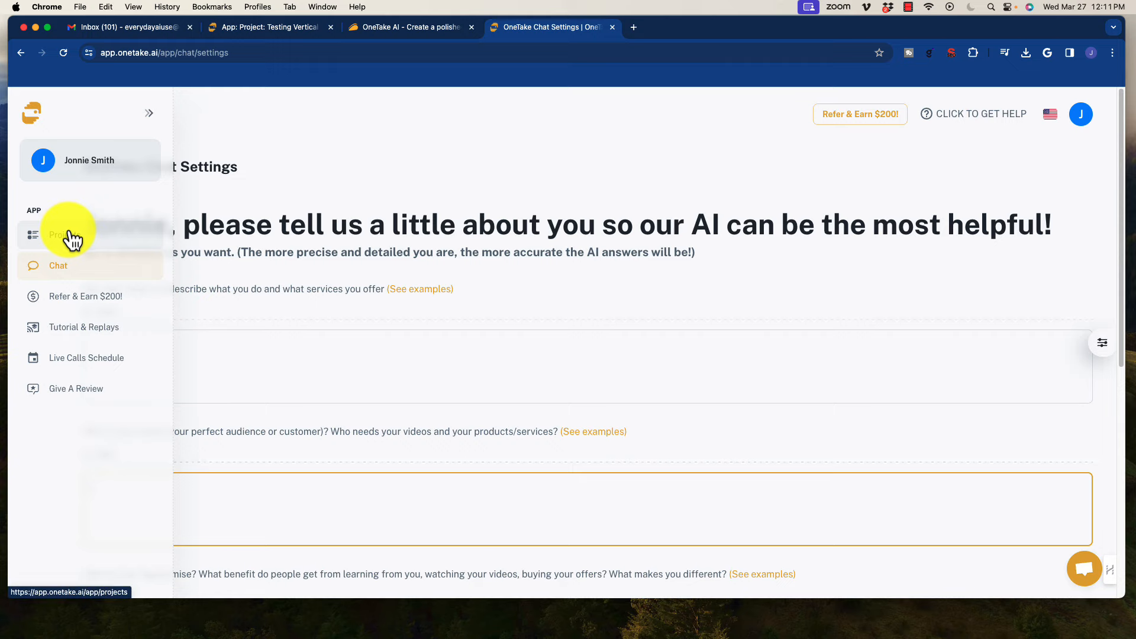
# Step: Return to My Projects and start a New Project From Scratch
pyautogui.click(73, 238)
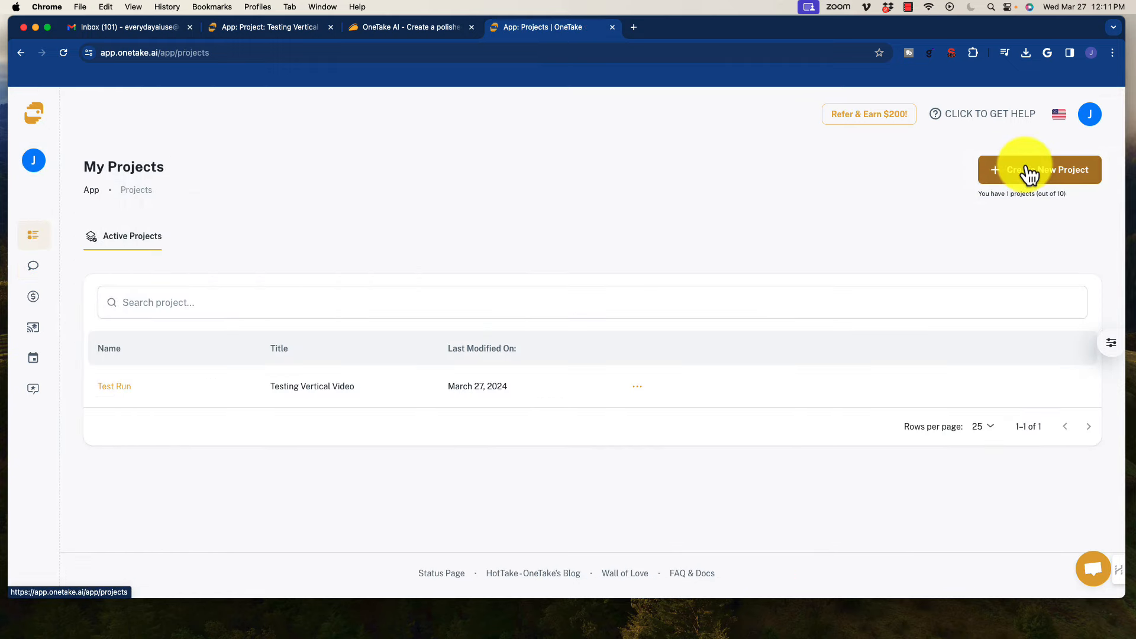
pyautogui.click(1026, 170)
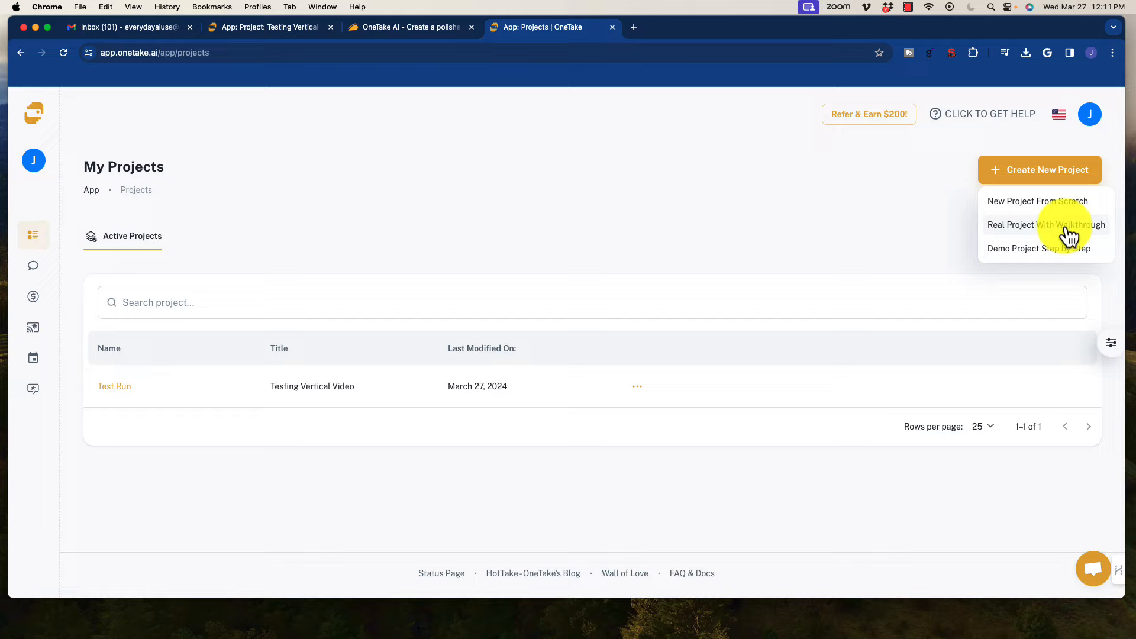
pyautogui.click(1002, 206)
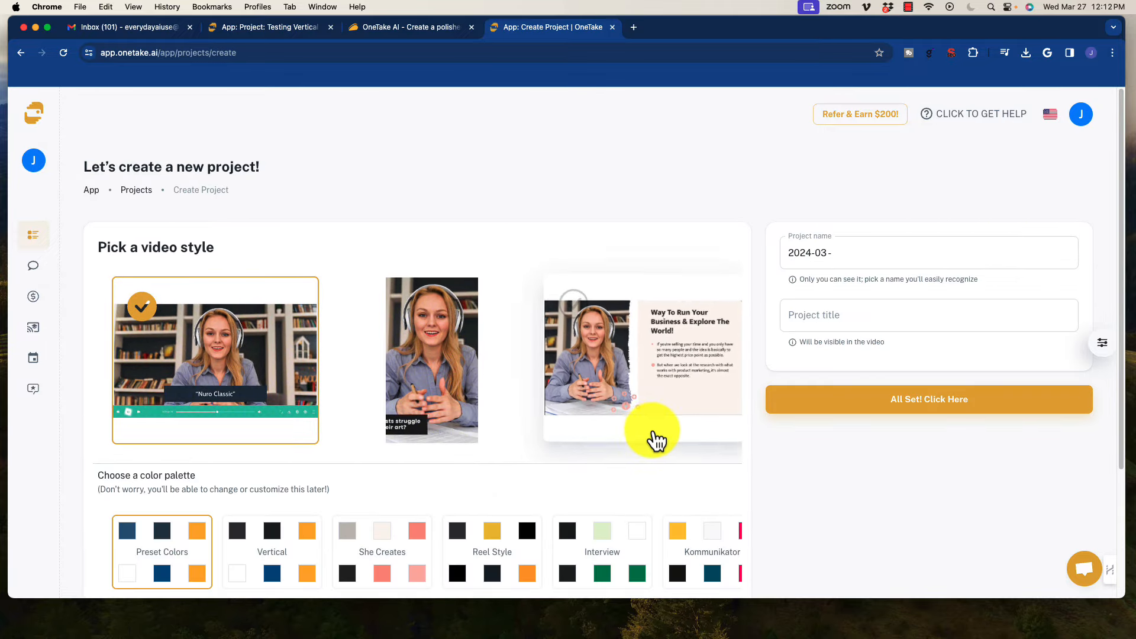
pyautogui.moveTo(107, 247); pyautogui.dragTo(355, 325)
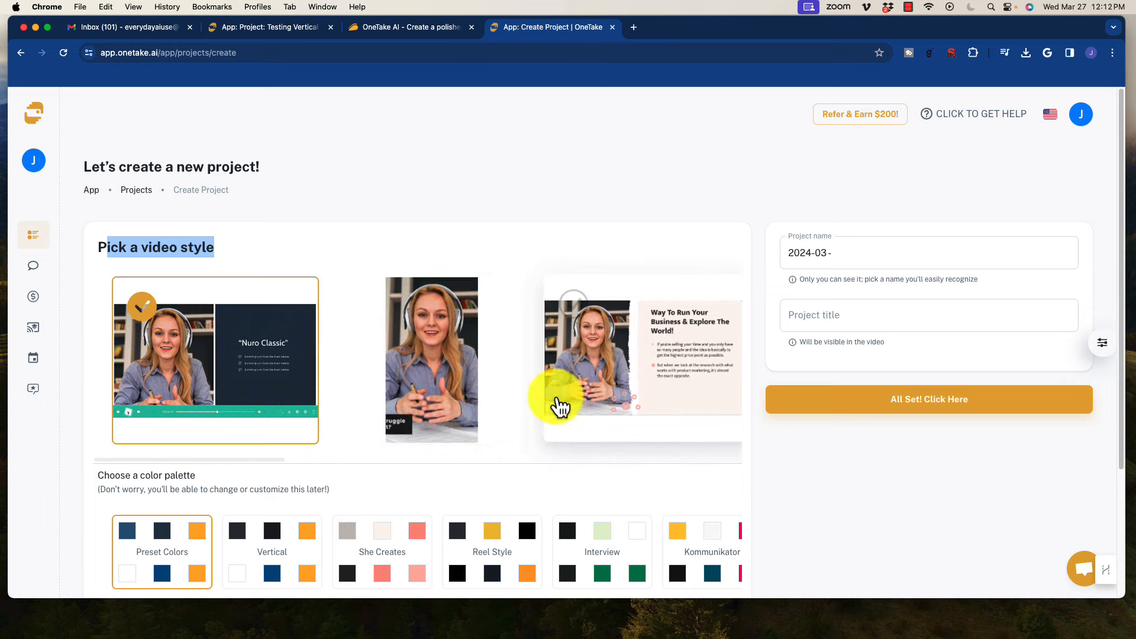
pyautogui.moveTo(264, 457); pyautogui.dragTo(431, 467)
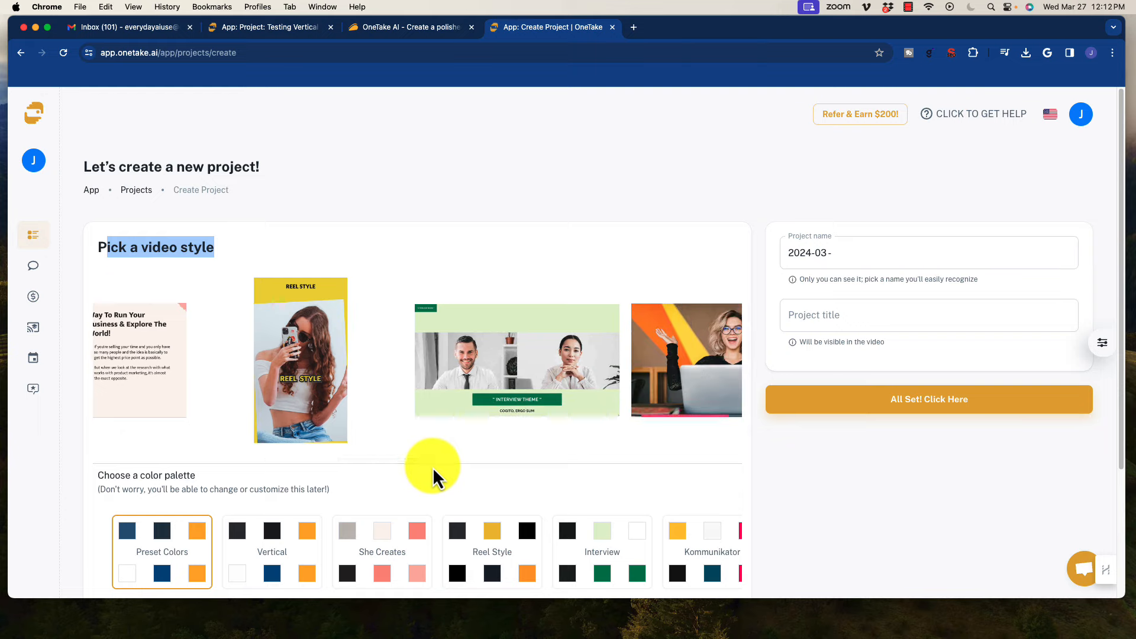
pyautogui.moveTo(432, 468)
pyautogui.mouseDown()
pyautogui.moveTo(501, 466)
pyautogui.moveTo(480, 462)
pyautogui.mouseUp()
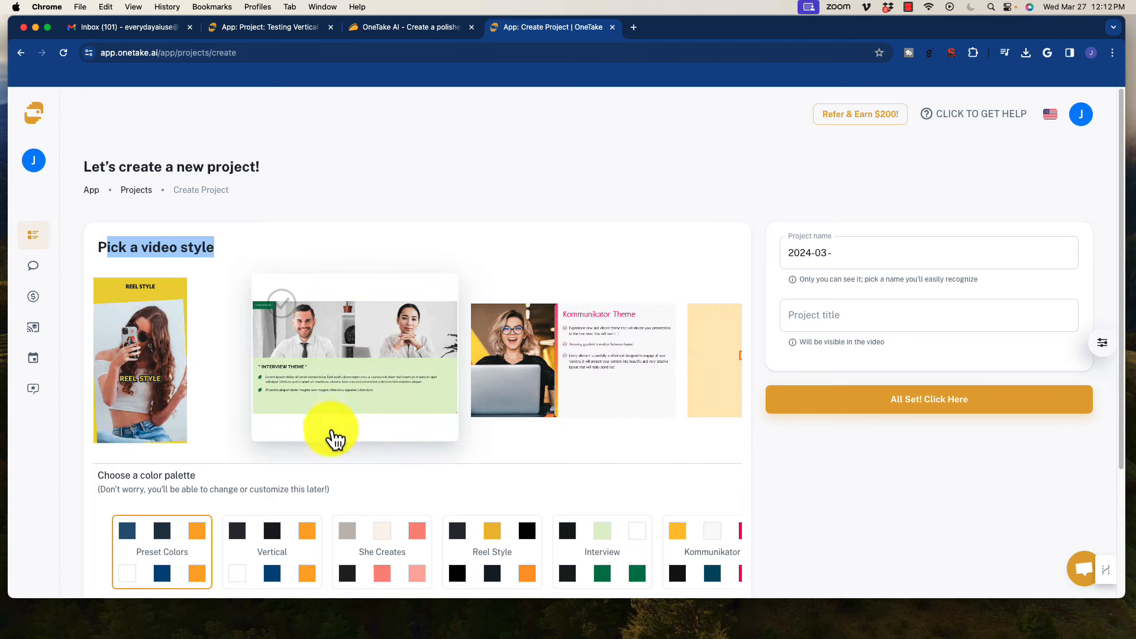
pyautogui.moveTo(359, 460); pyautogui.dragTo(549, 470)
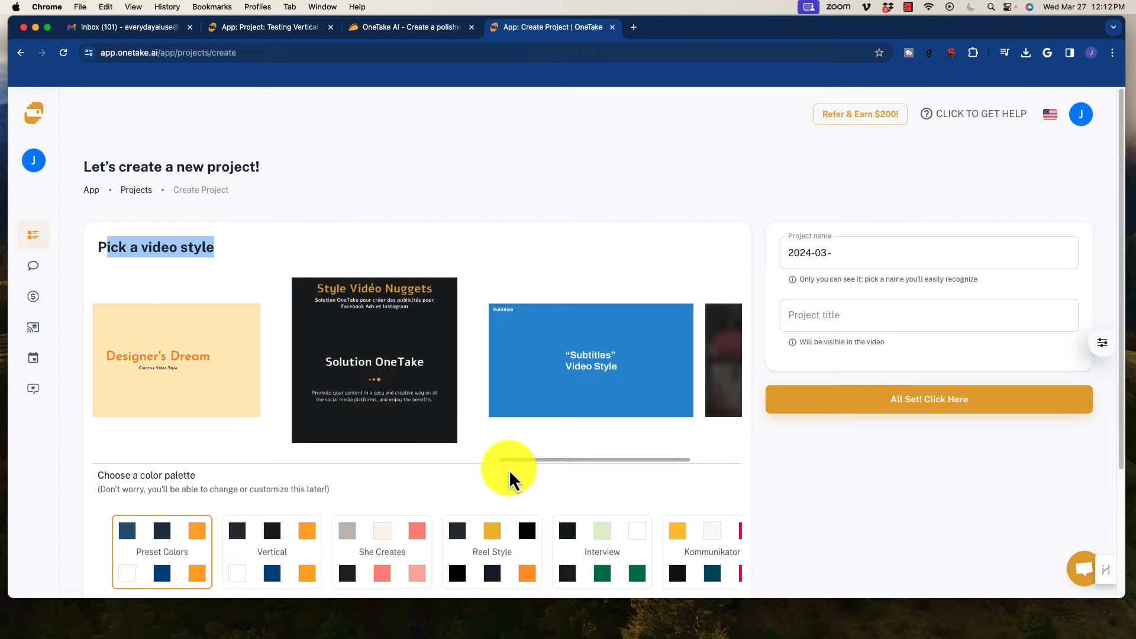
pyautogui.moveTo(518, 462); pyautogui.dragTo(598, 465)
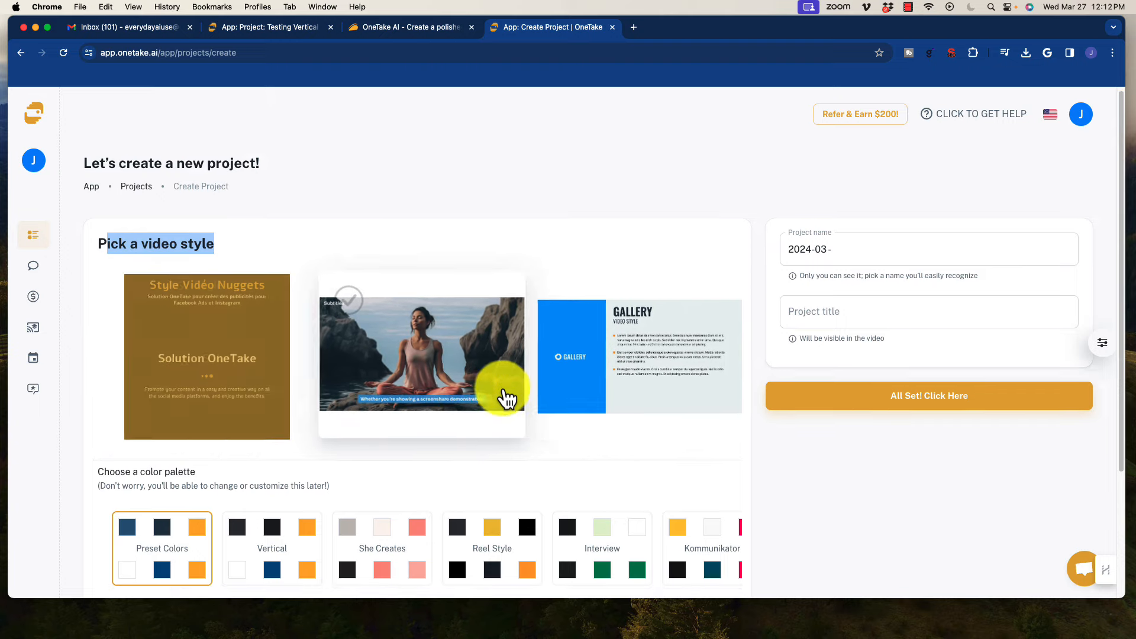
pyautogui.scroll(-5, 507, 391)
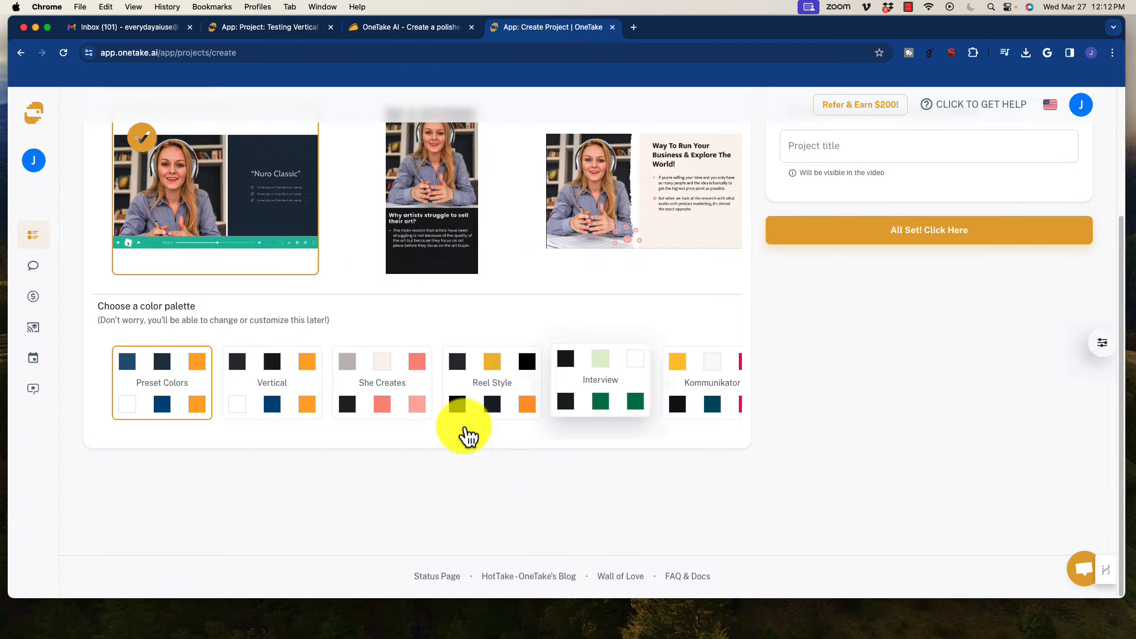
pyautogui.moveTo(209, 437)
pyautogui.mouseDown()
pyautogui.moveTo(723, 440)
pyautogui.moveTo(129, 455)
pyautogui.moveTo(734, 452)
pyautogui.mouseUp()
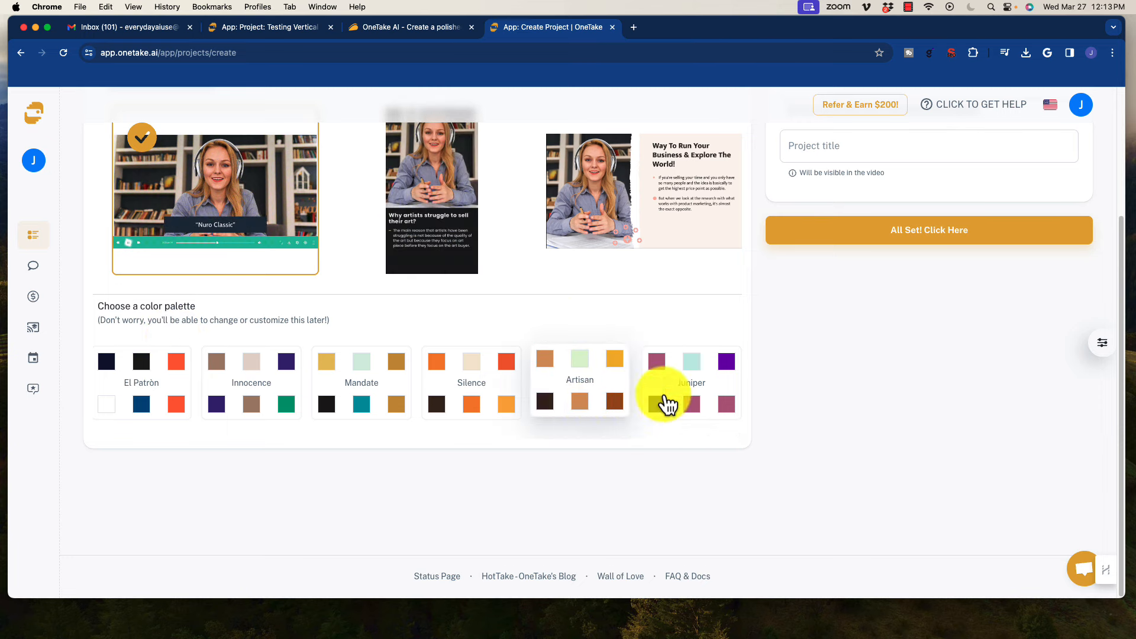
pyautogui.scroll(5, 622, 399)
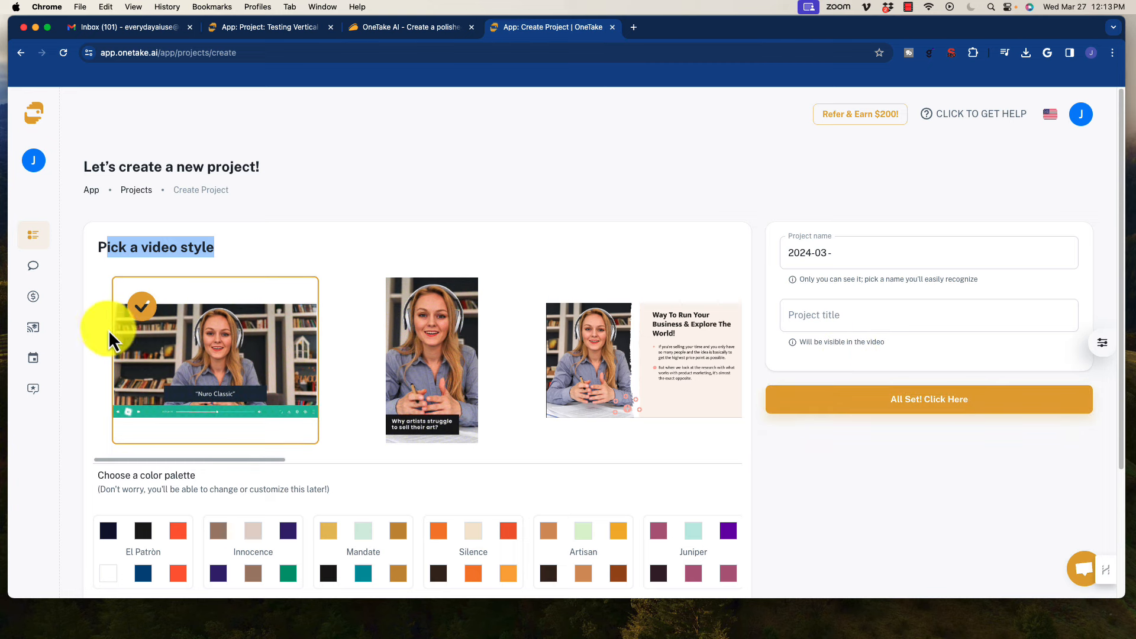
# Step: Title the project 'test 2' and create it with the Nuro Classic style
pyautogui.click(858, 254)
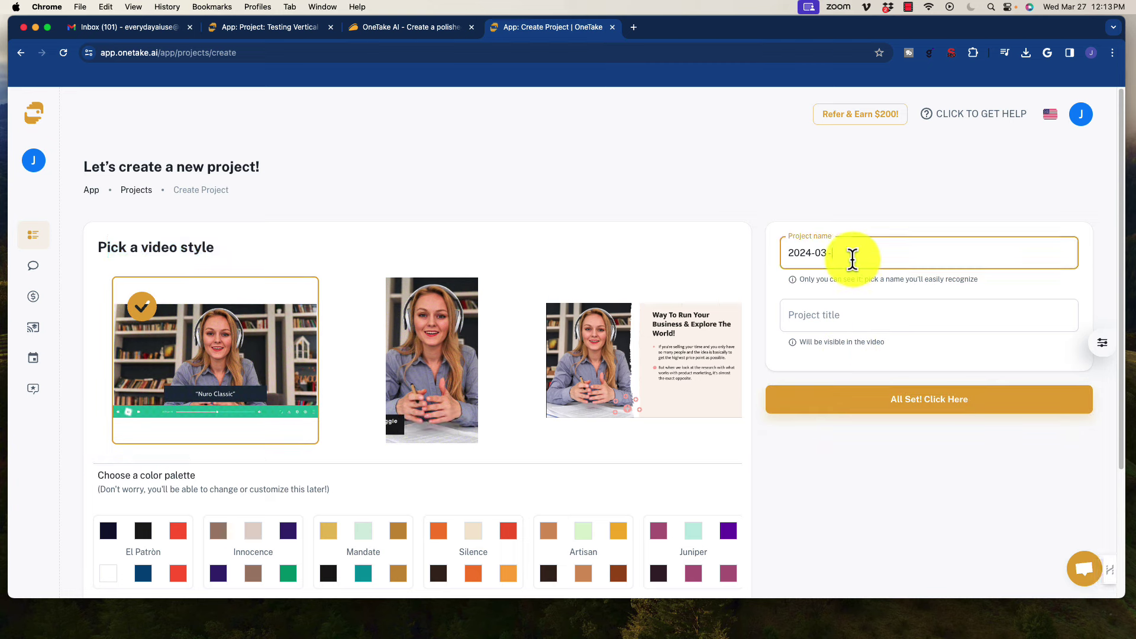
pyautogui.click(851, 315)
pyautogui.write('test 2')
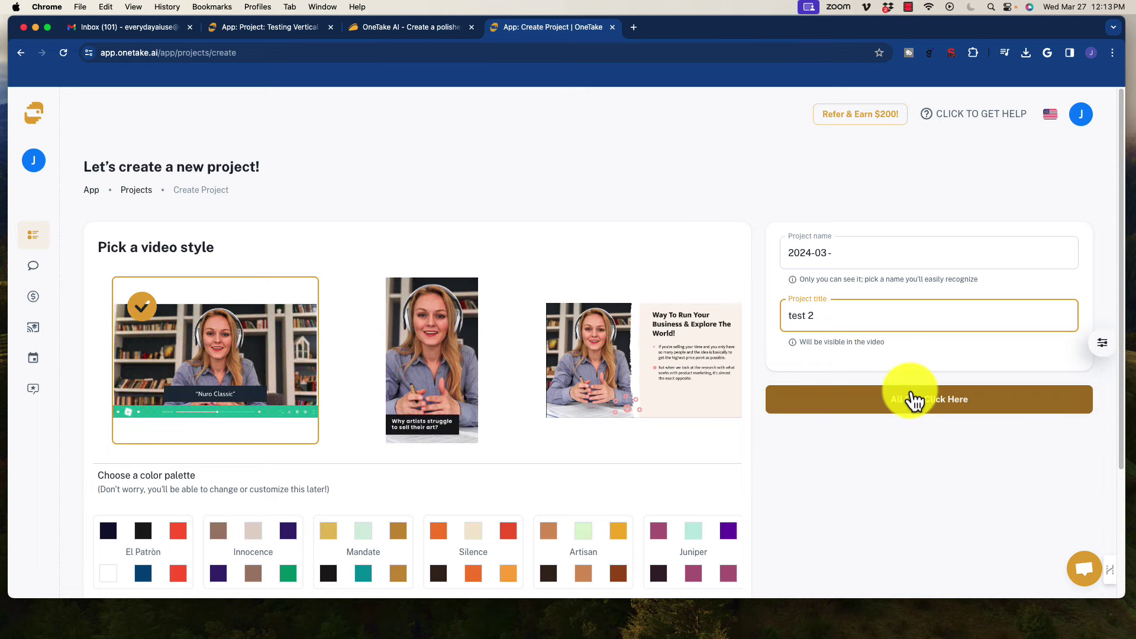
pyautogui.click(914, 399)
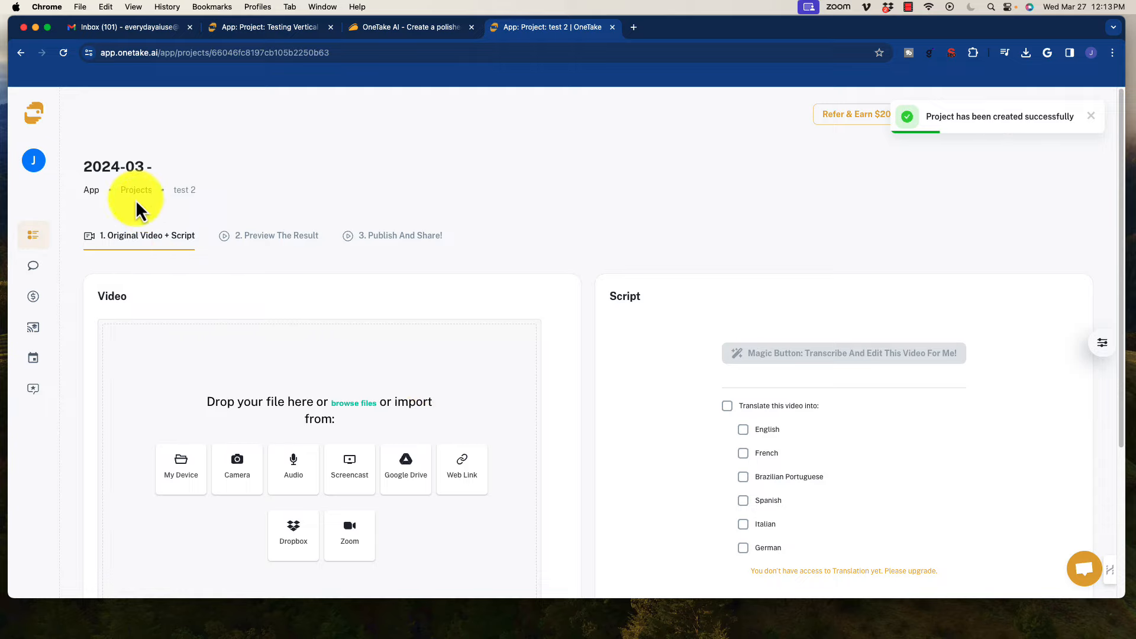
pyautogui.scroll(-1, 444, 337)
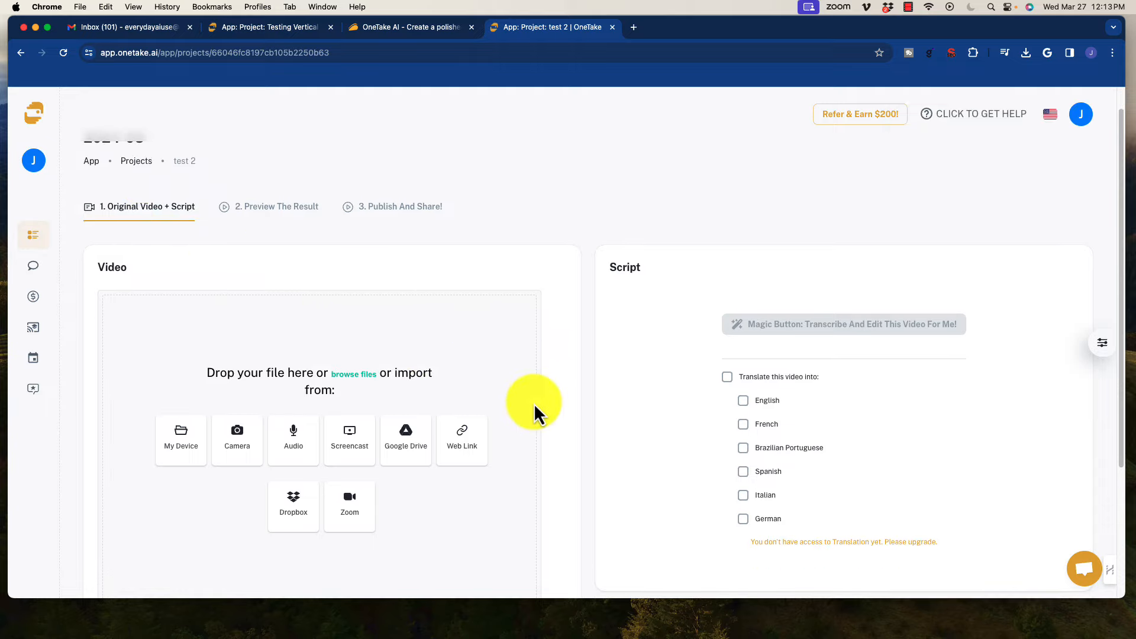
pyautogui.doubleClick(100, 266)
pyautogui.scroll(-1, 473, 355)
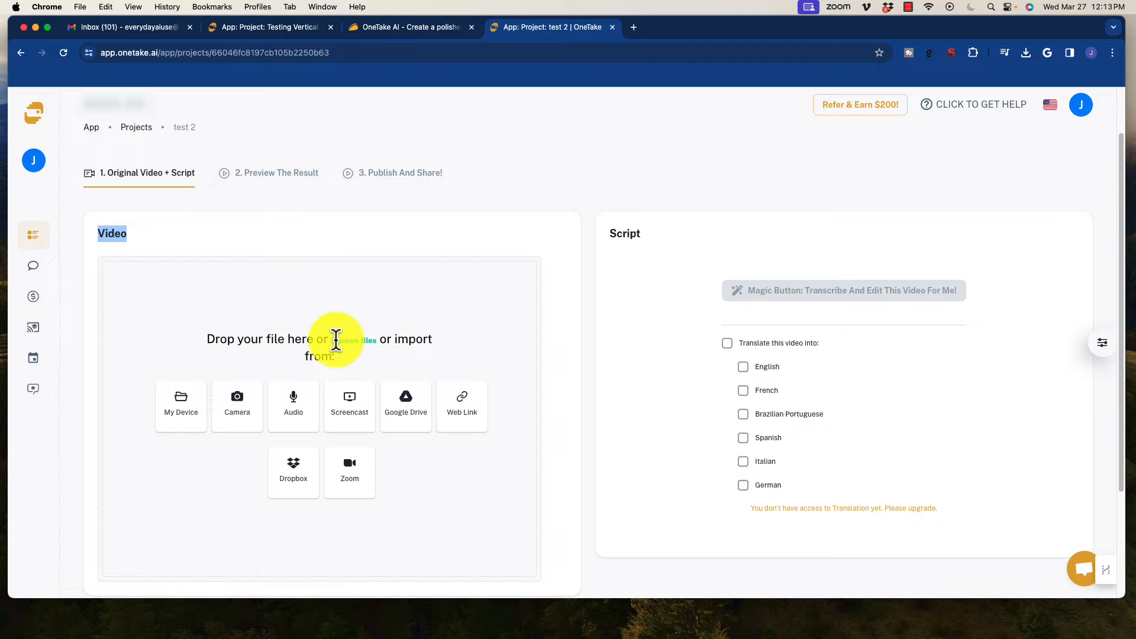
pyautogui.scroll(-2, 443, 400)
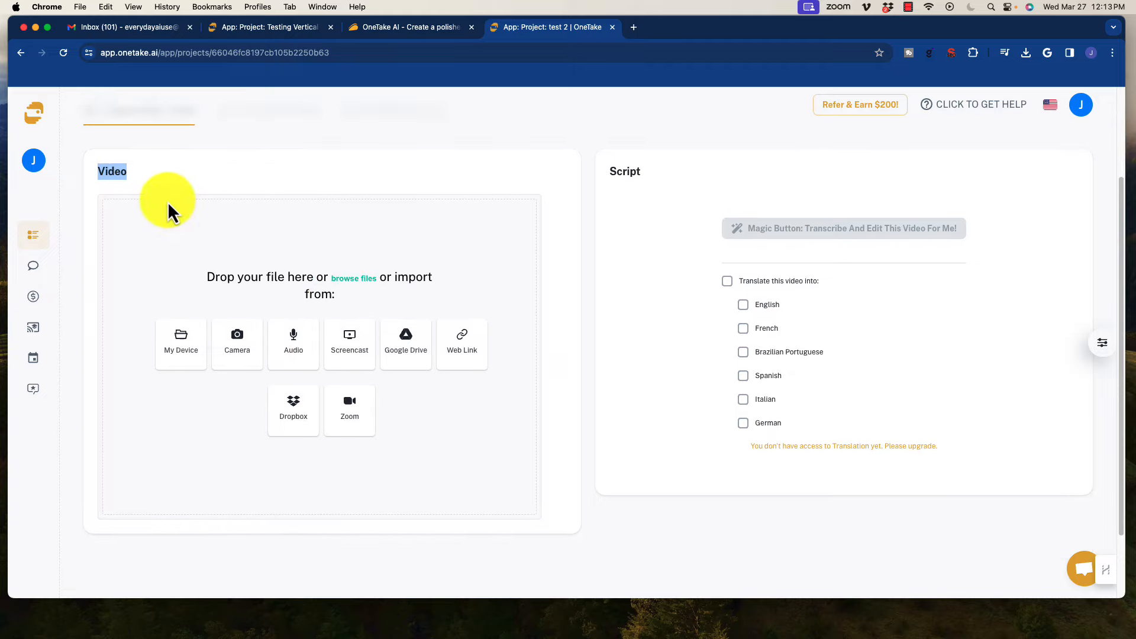
pyautogui.scroll(2, 657, 329)
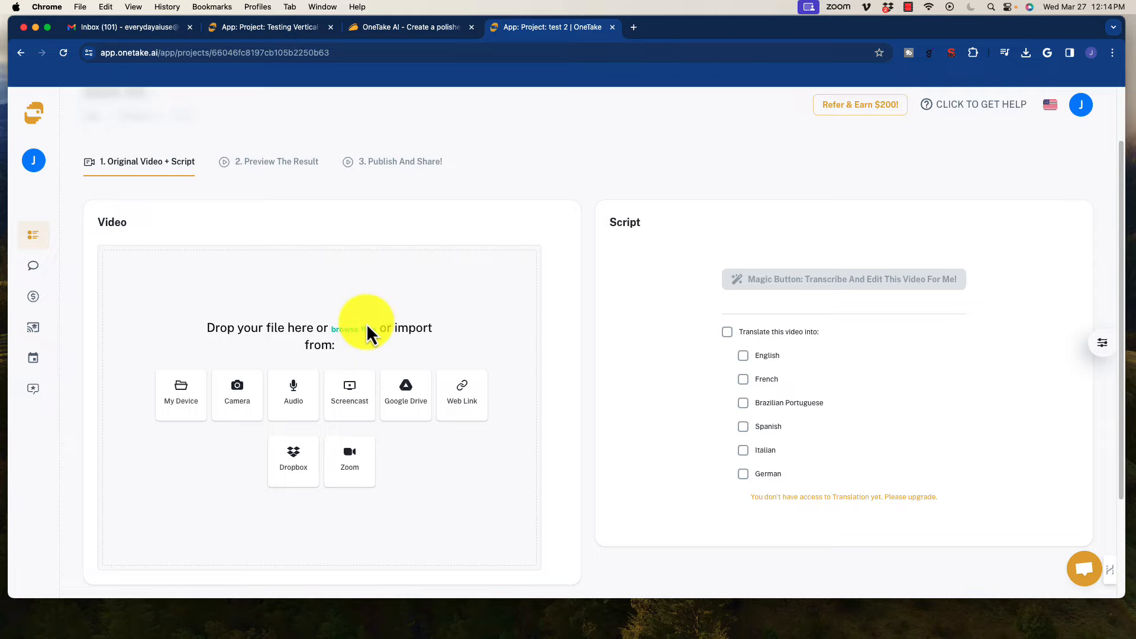
# Step: Highlight the Testing Vertical Video title and the 'Adjust the look' heading in its preview
pyautogui.click(271, 26)
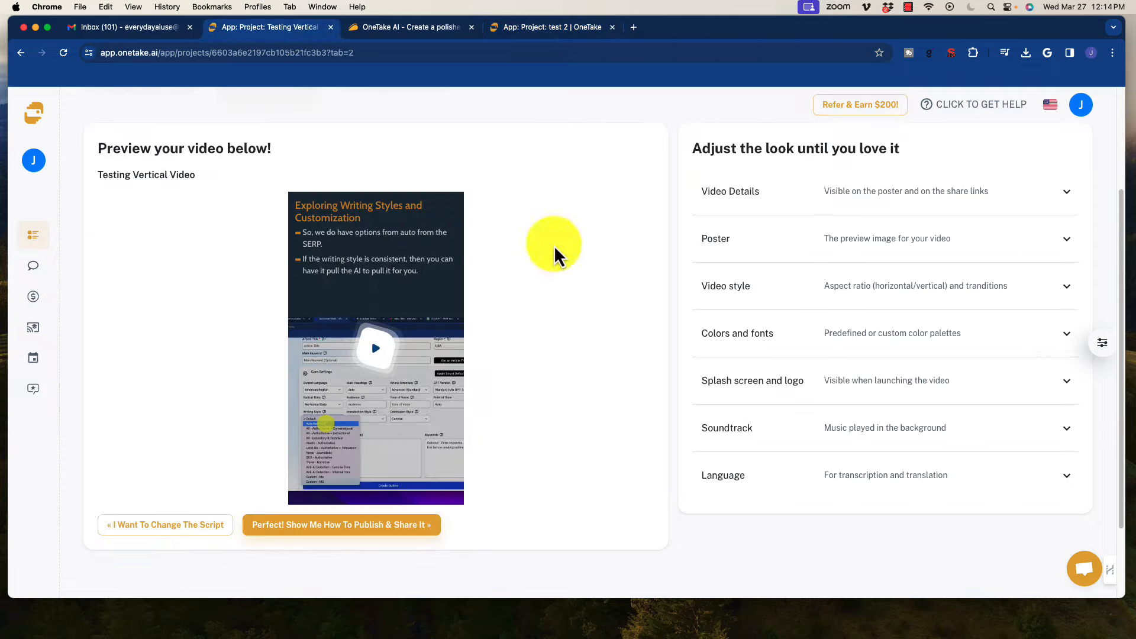
pyautogui.moveTo(376, 373)
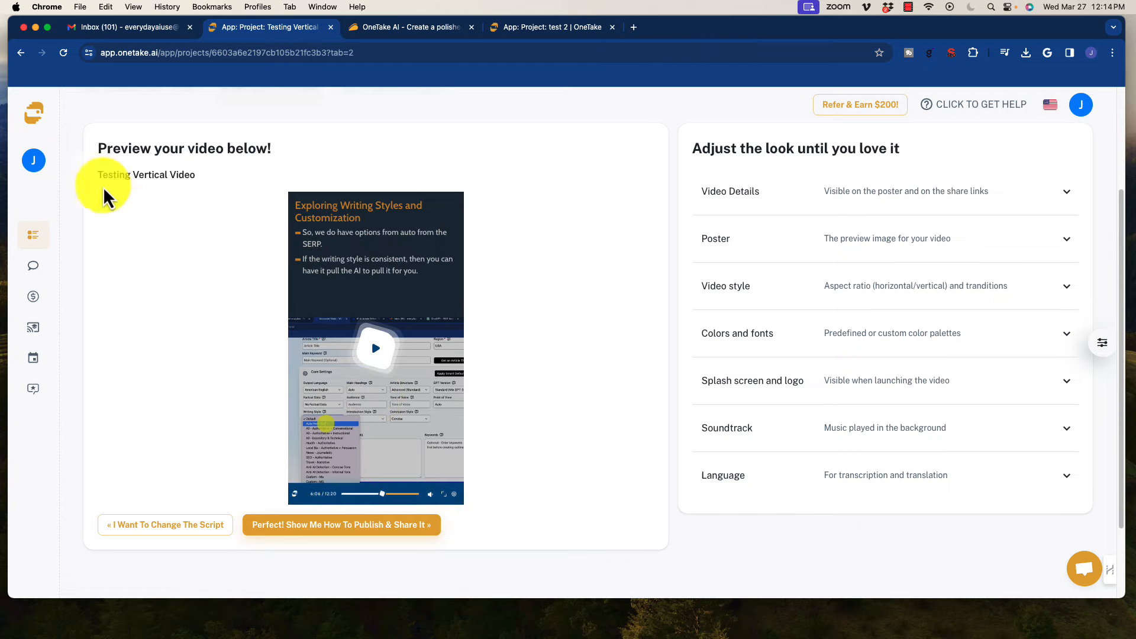
pyautogui.moveTo(99, 175); pyautogui.dragTo(215, 180)
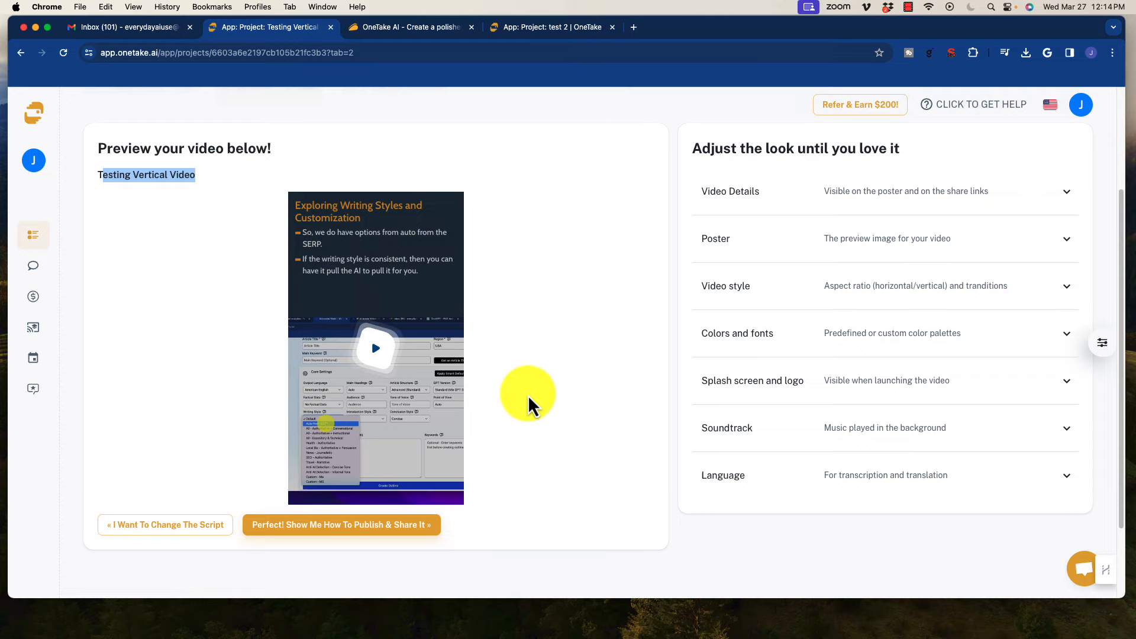
pyautogui.moveTo(486, 443)
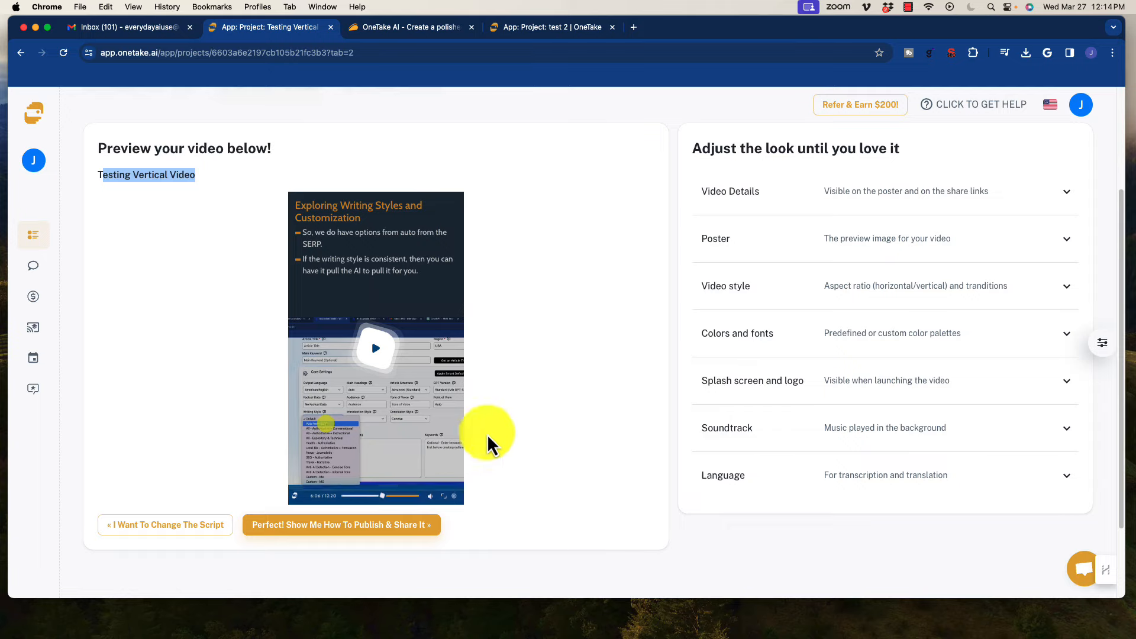
pyautogui.moveTo(702, 149); pyautogui.dragTo(941, 152)
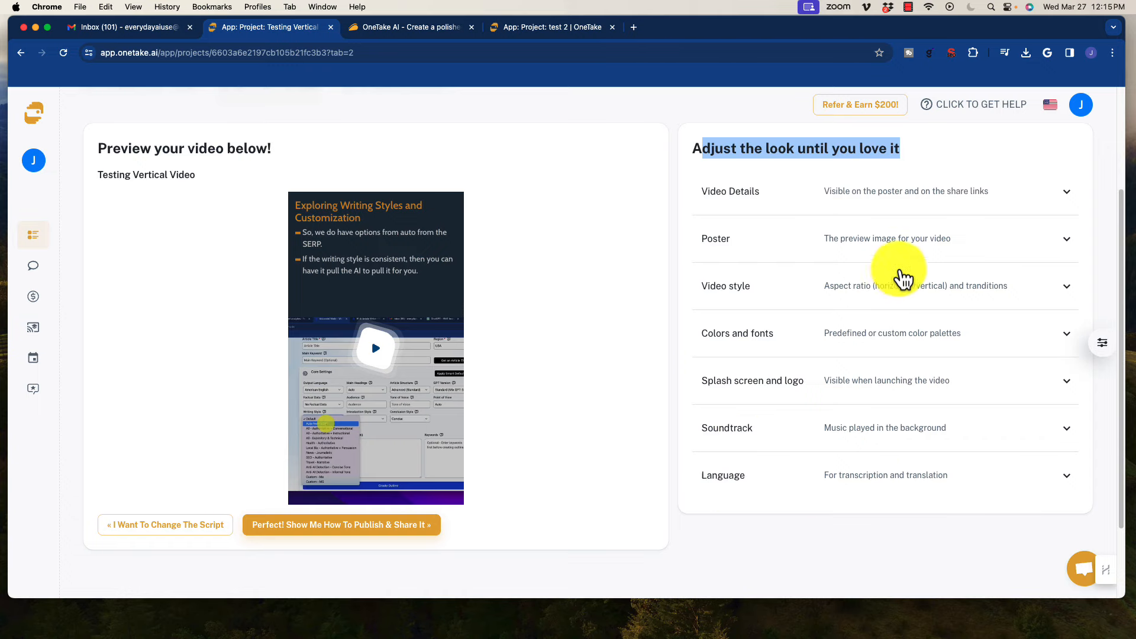
pyautogui.click(1043, 305)
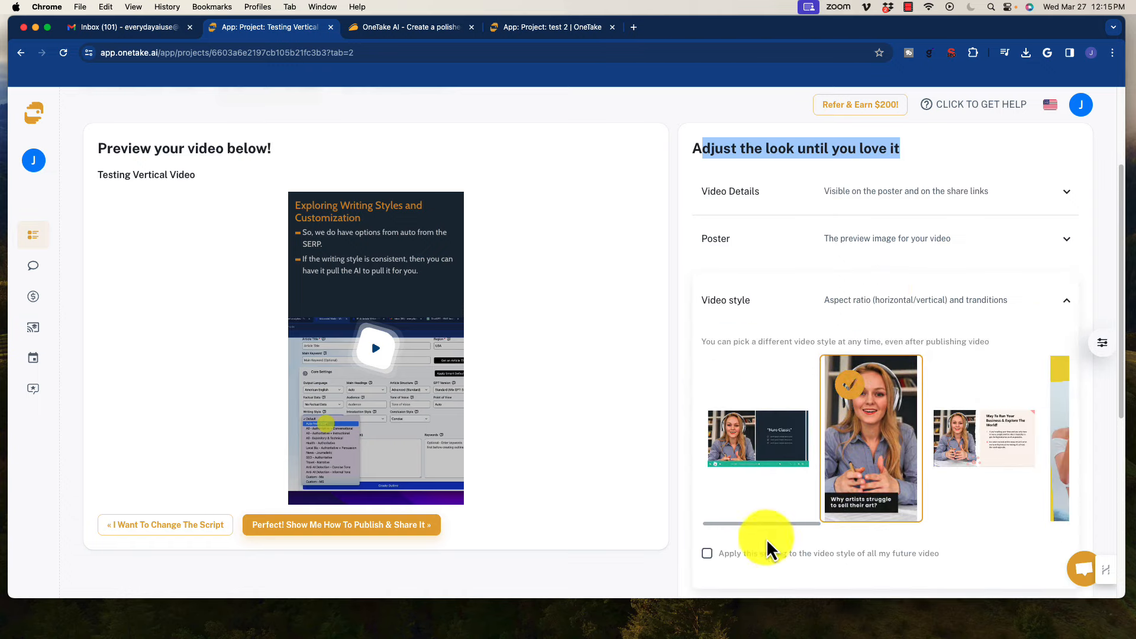
pyautogui.moveTo(762, 524)
pyautogui.mouseDown()
pyautogui.moveTo(983, 524)
pyautogui.moveTo(700, 542)
pyautogui.mouseUp()
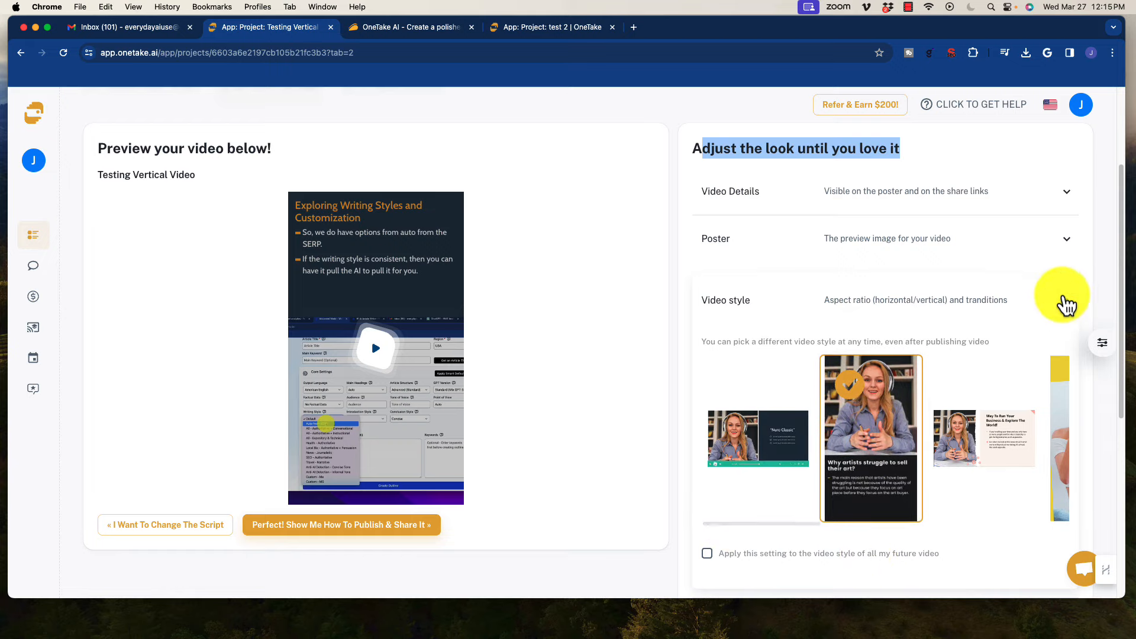
pyautogui.click(1065, 302)
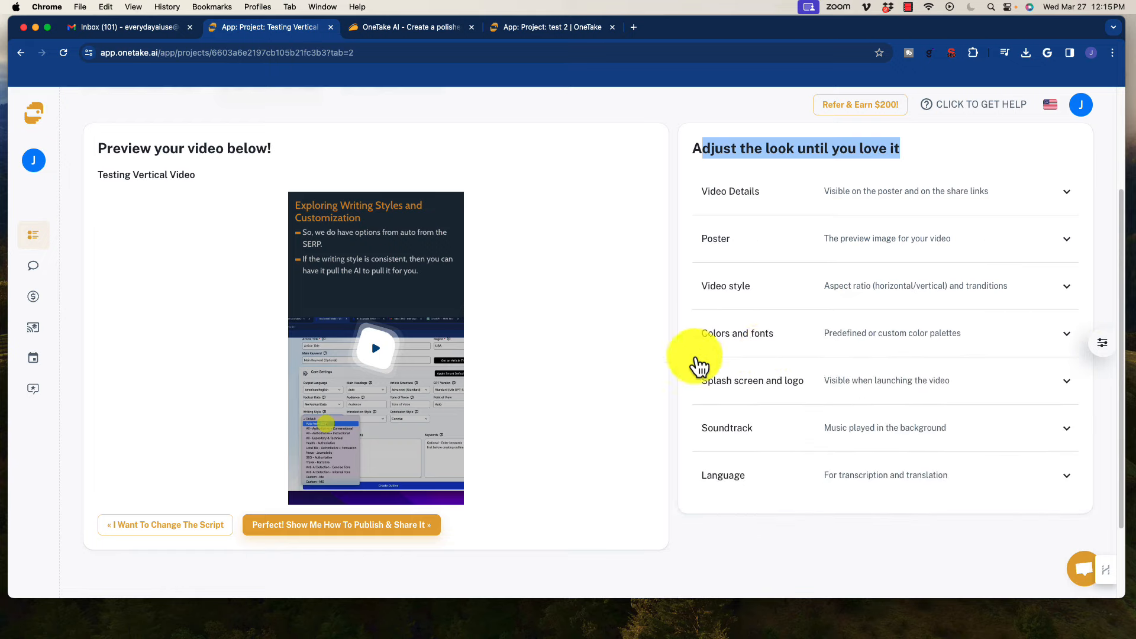
pyautogui.click(781, 382)
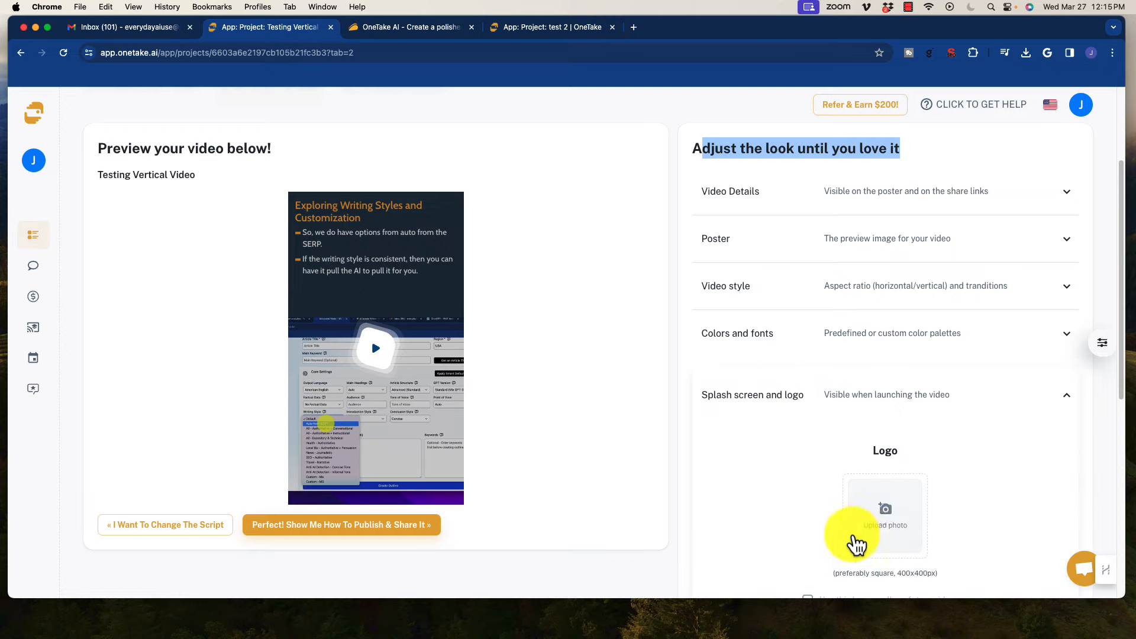
pyautogui.scroll(-2, 808, 471)
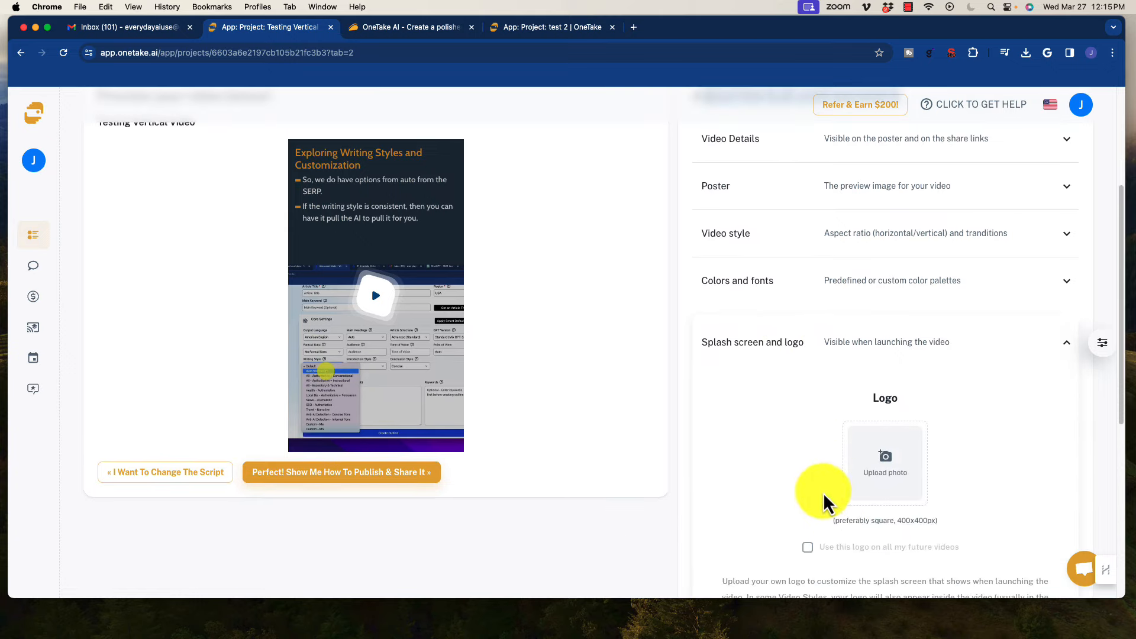
pyautogui.scroll(-3, 826, 501)
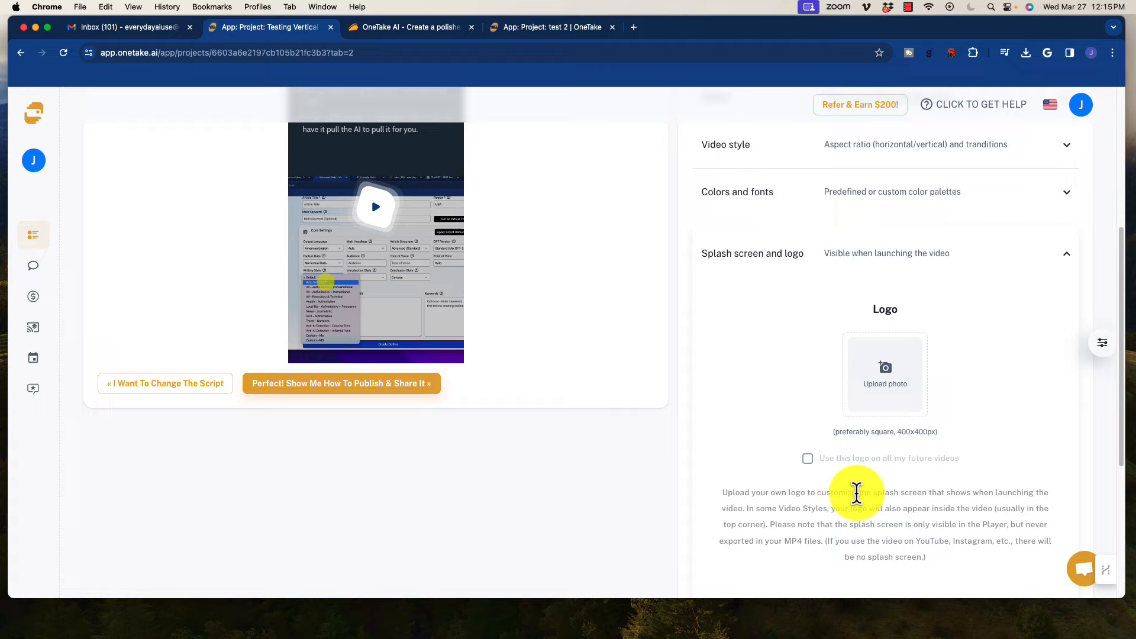
pyautogui.moveTo(885, 492); pyautogui.dragTo(1051, 511)
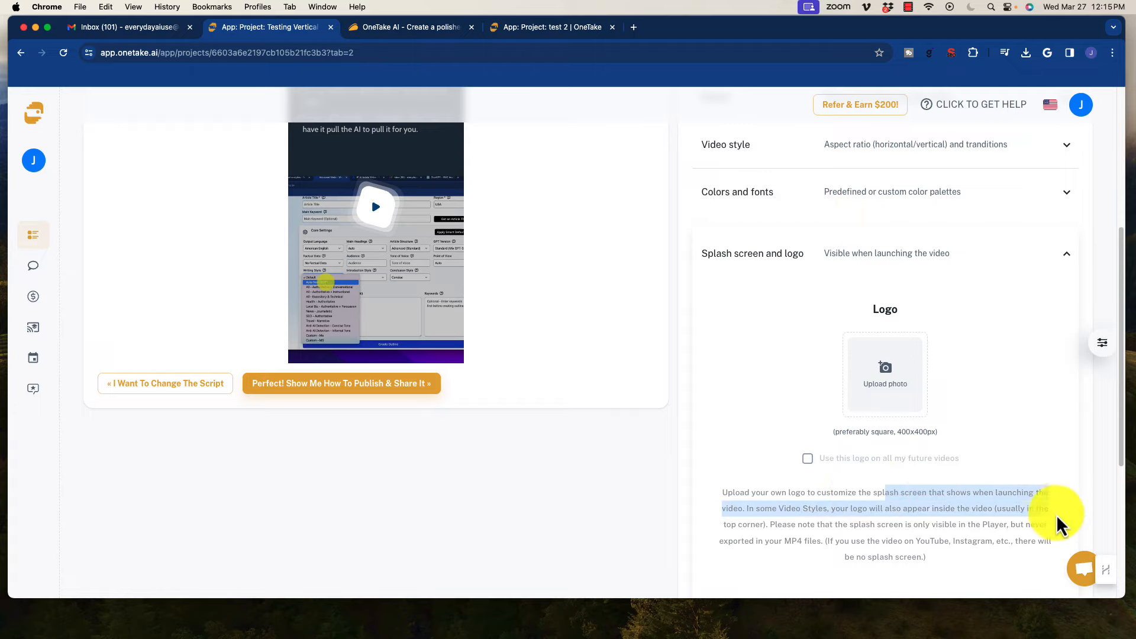
pyautogui.click(866, 524)
pyautogui.click(1062, 258)
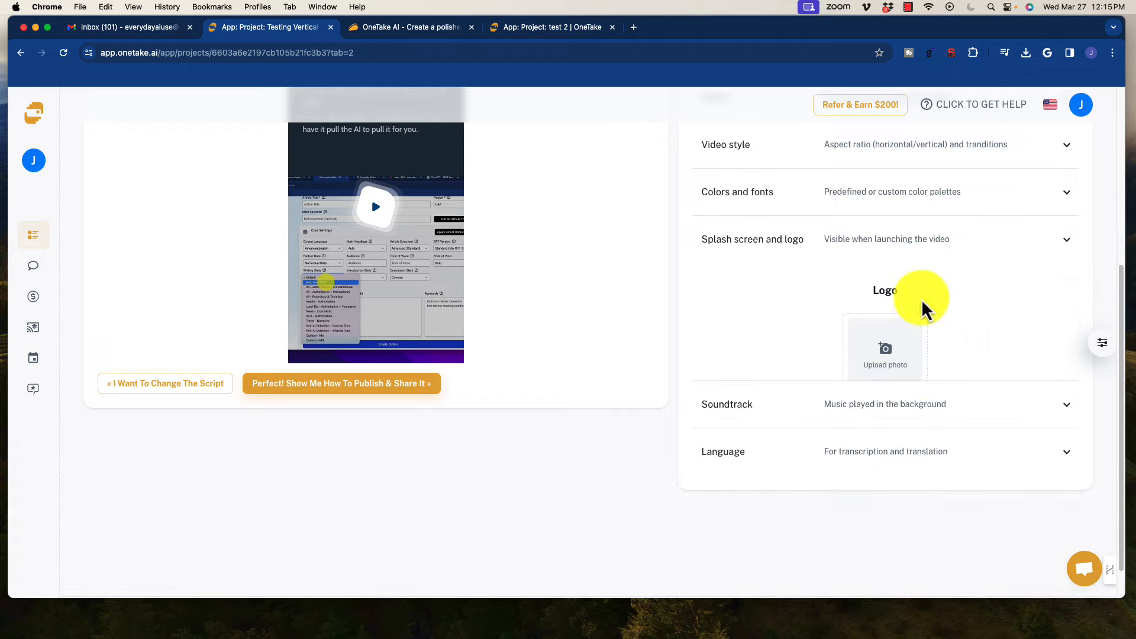
pyautogui.scroll(8, 780, 355)
pyautogui.scroll(-5, 790, 364)
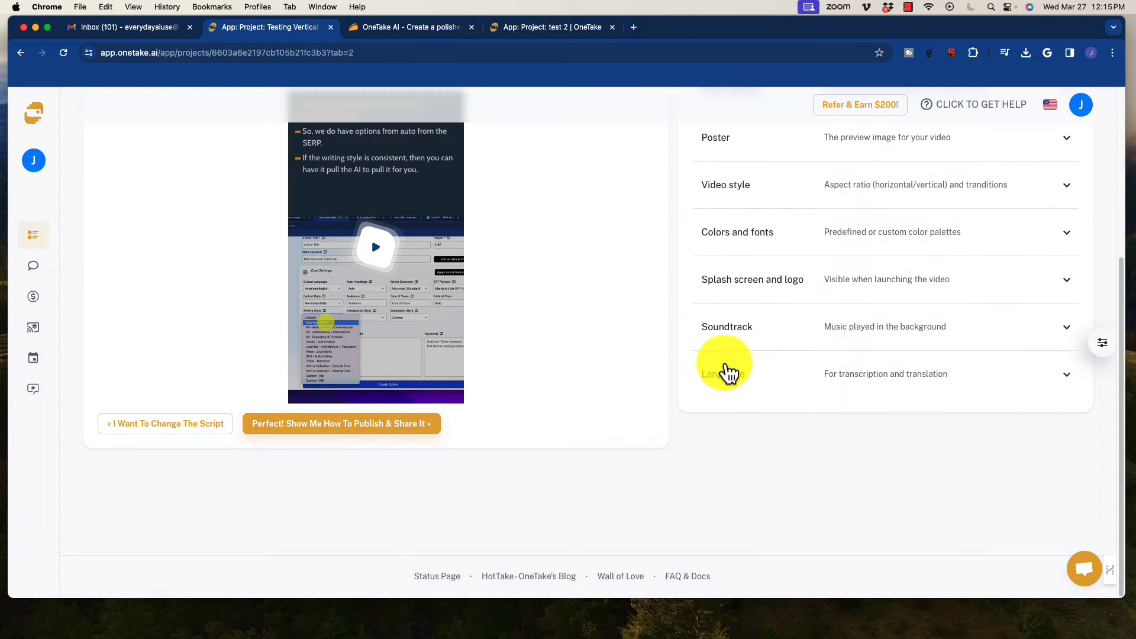
pyautogui.scroll(1, 390, 389)
pyautogui.moveTo(375, 355)
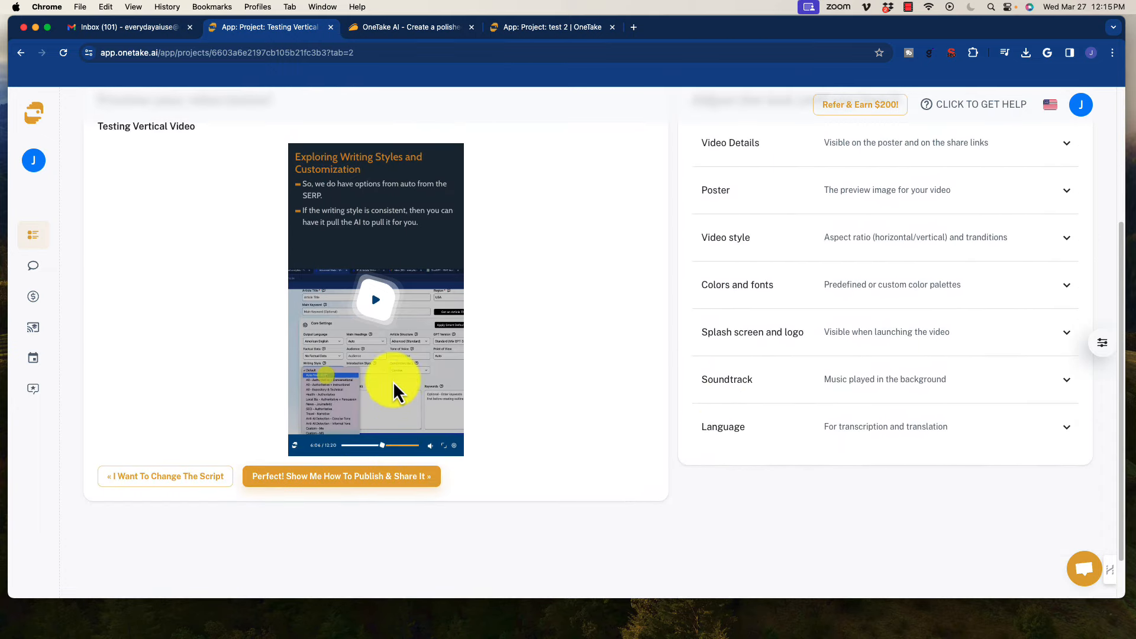
# Step: Play the vertical video preview, skim forward and back, and pause at Optimizing Article Ranking
pyautogui.click(368, 294)
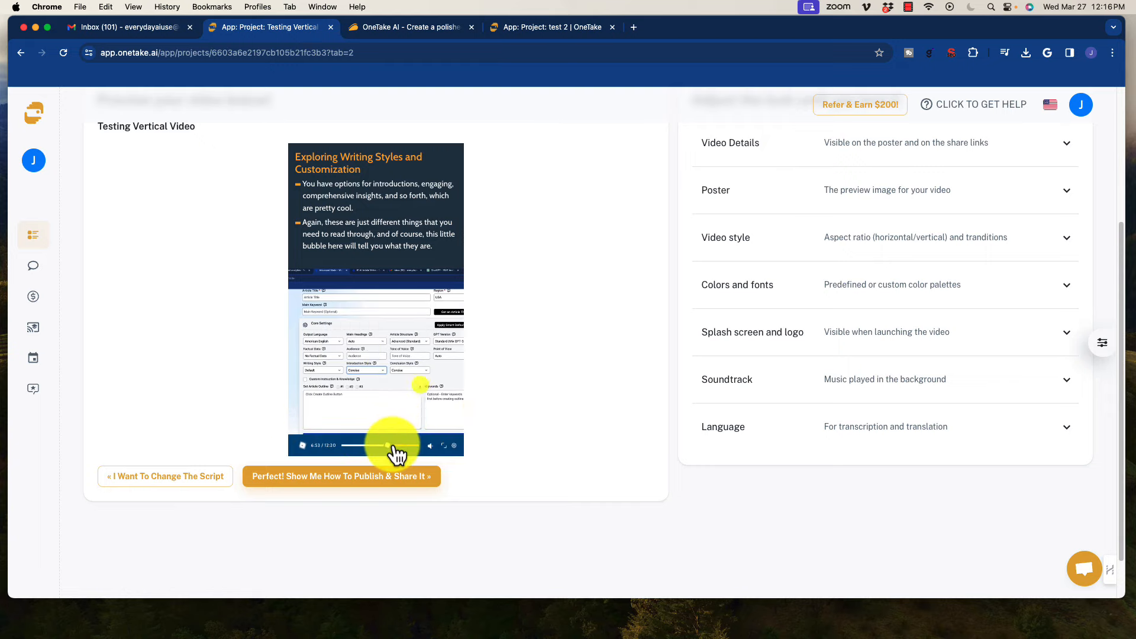
pyautogui.moveTo(392, 447)
pyautogui.mouseDown()
pyautogui.moveTo(353, 446)
pyautogui.moveTo(378, 446)
pyautogui.mouseUp()
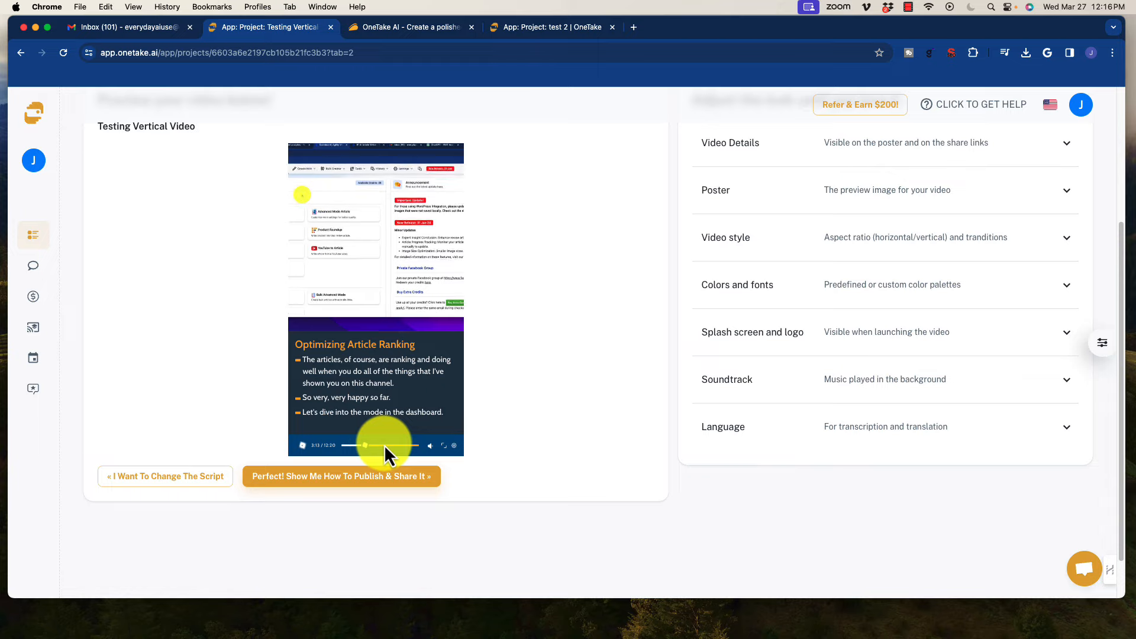
pyautogui.moveTo(379, 447); pyautogui.dragTo(409, 447)
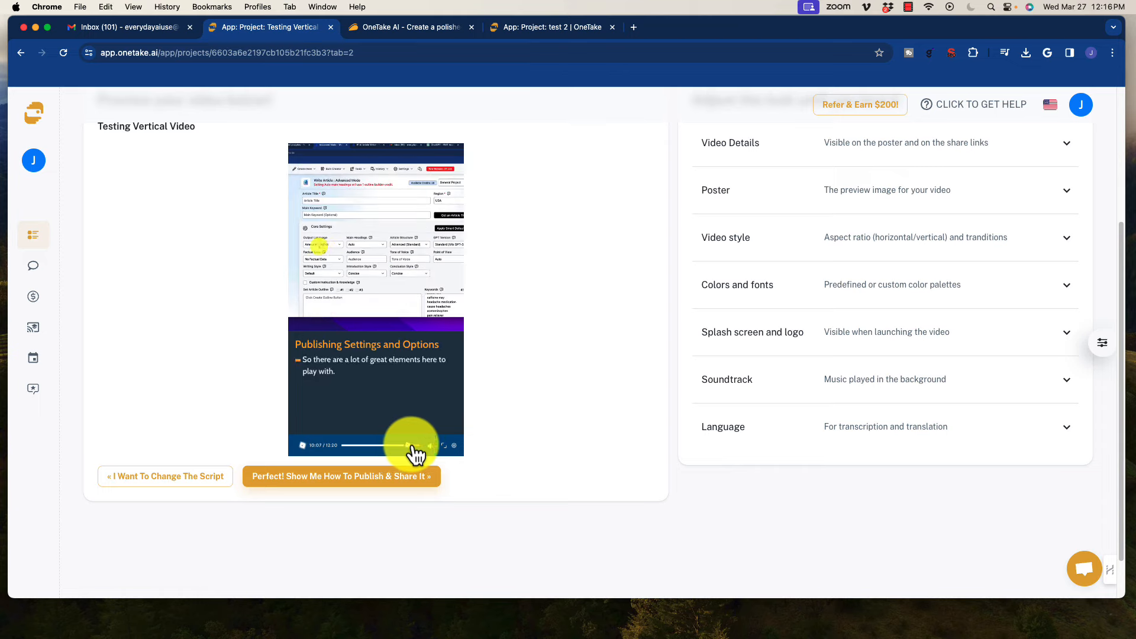
pyautogui.click(365, 445)
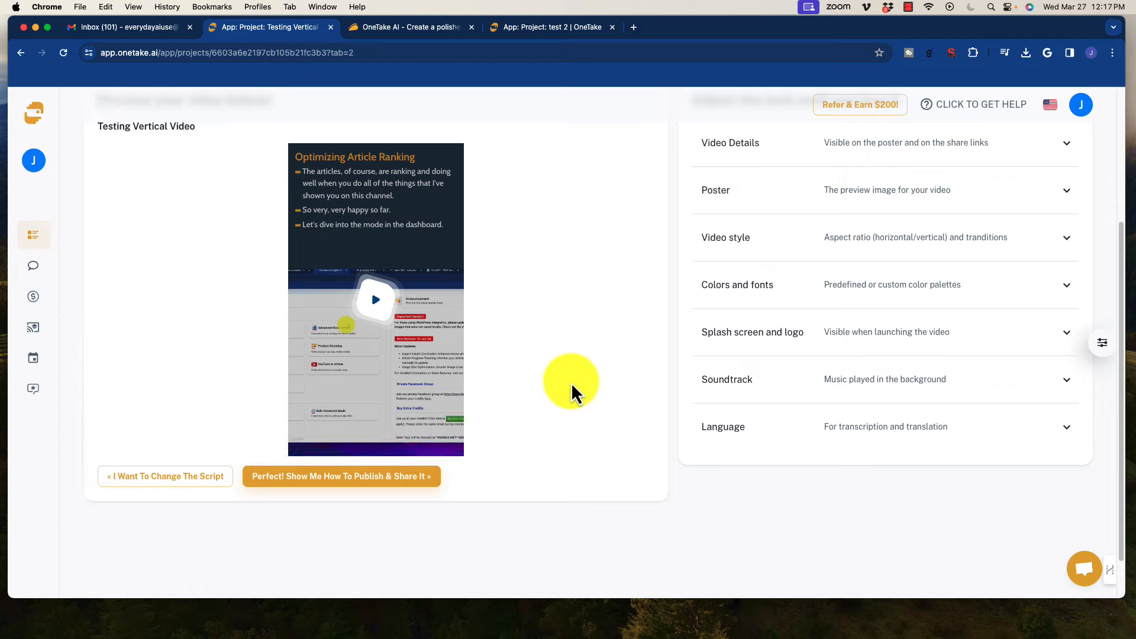
pyautogui.scroll(5, 603, 400)
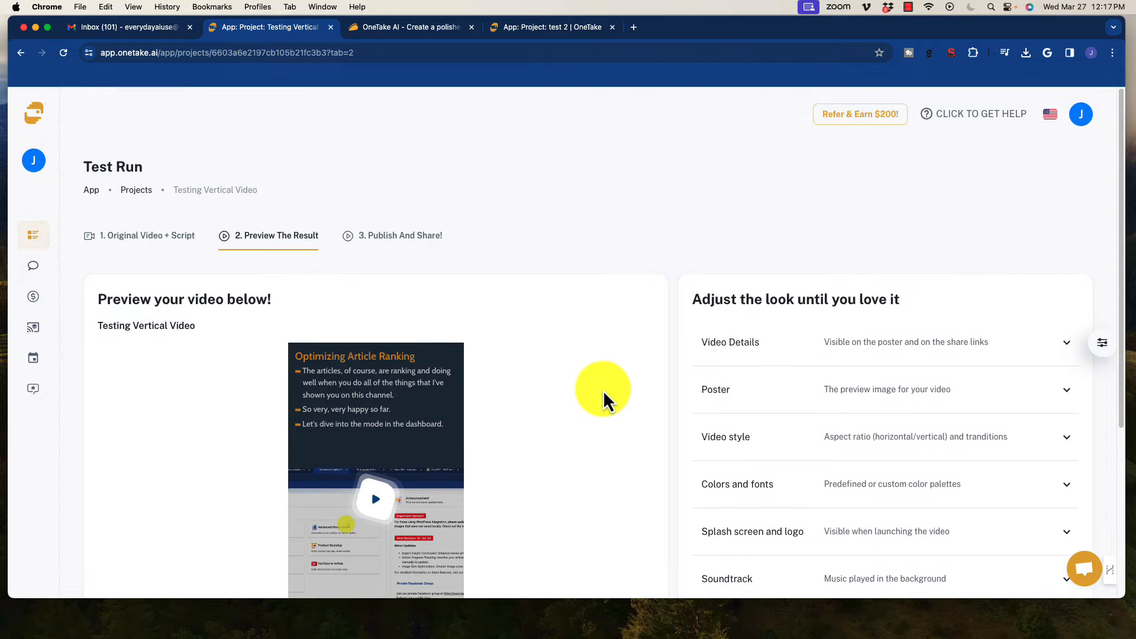
pyautogui.scroll(-5, 604, 400)
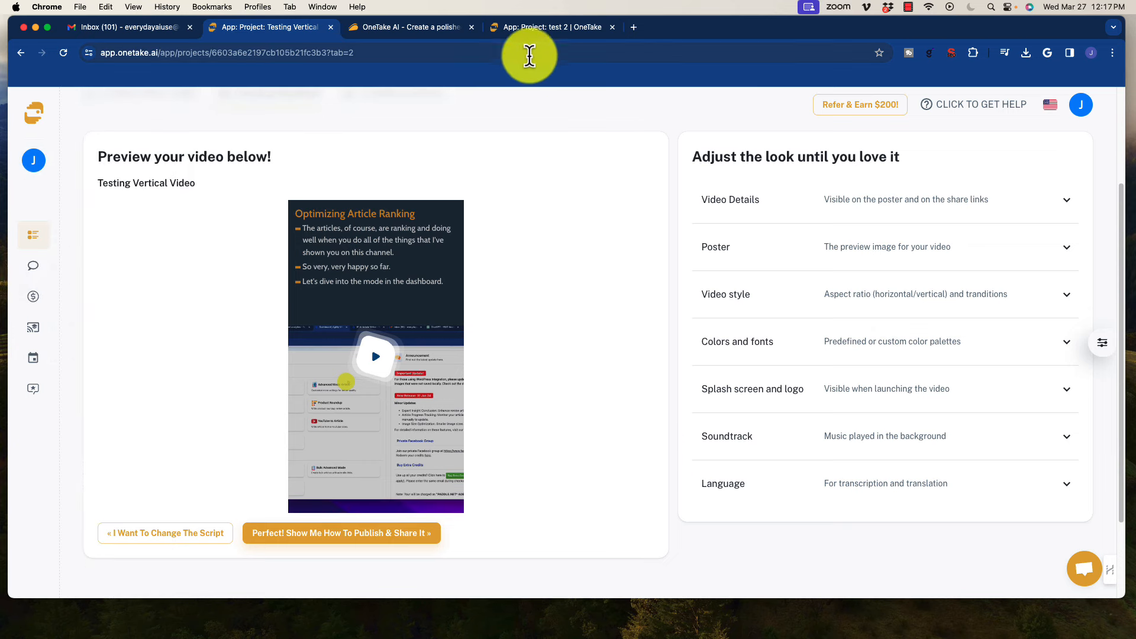
# Step: Review the AppSumo OneTake AI deal, highlighting the $69 lifetime price and 60-day money-back guarantee
pyautogui.click(409, 27)
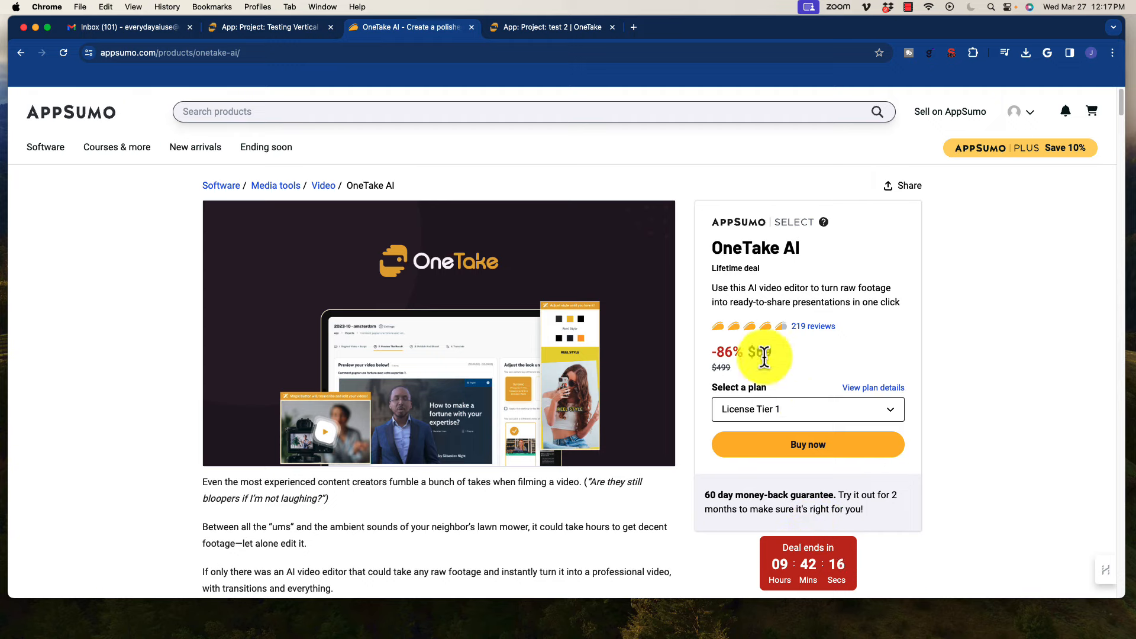
pyautogui.moveTo(791, 350); pyautogui.dragTo(793, 353)
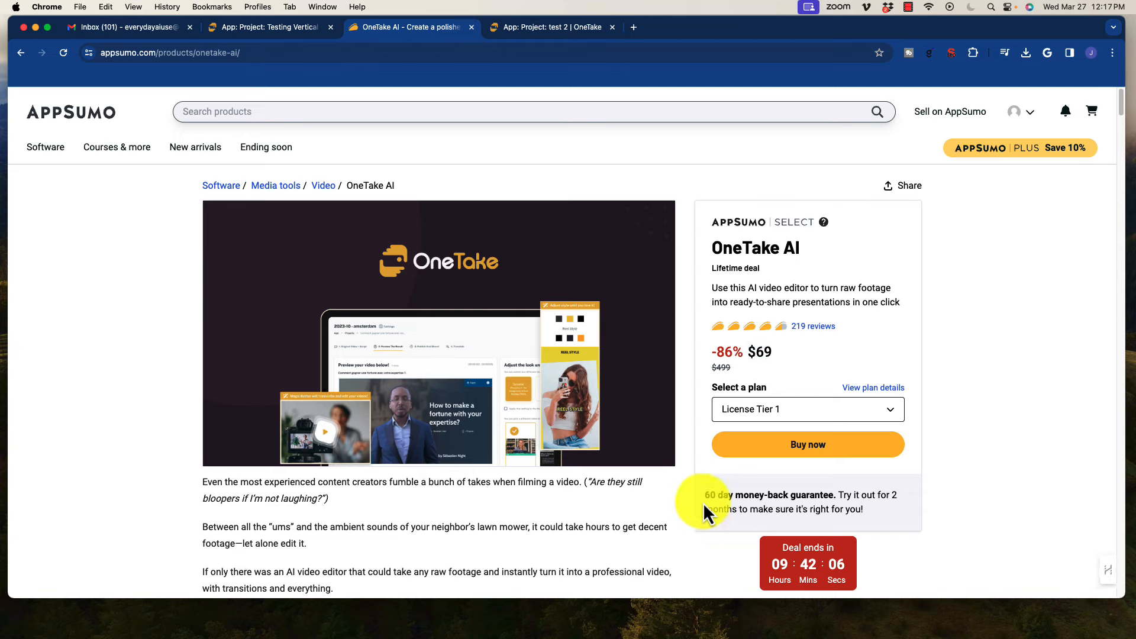
pyautogui.moveTo(704, 502); pyautogui.dragTo(875, 513)
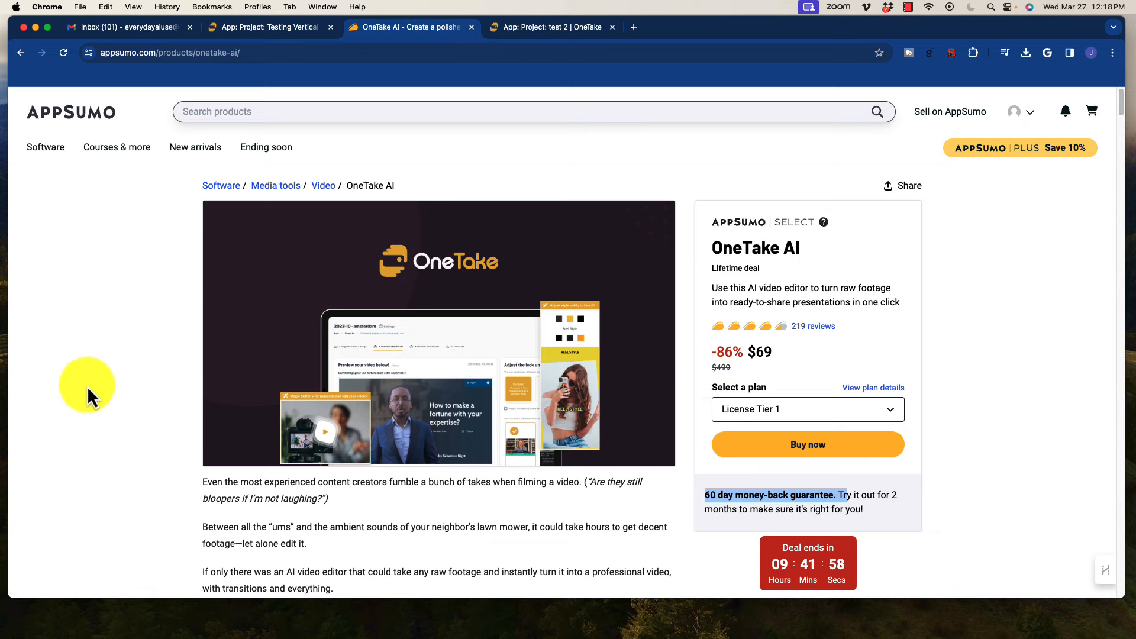
pyautogui.scroll(-3, 142, 362)
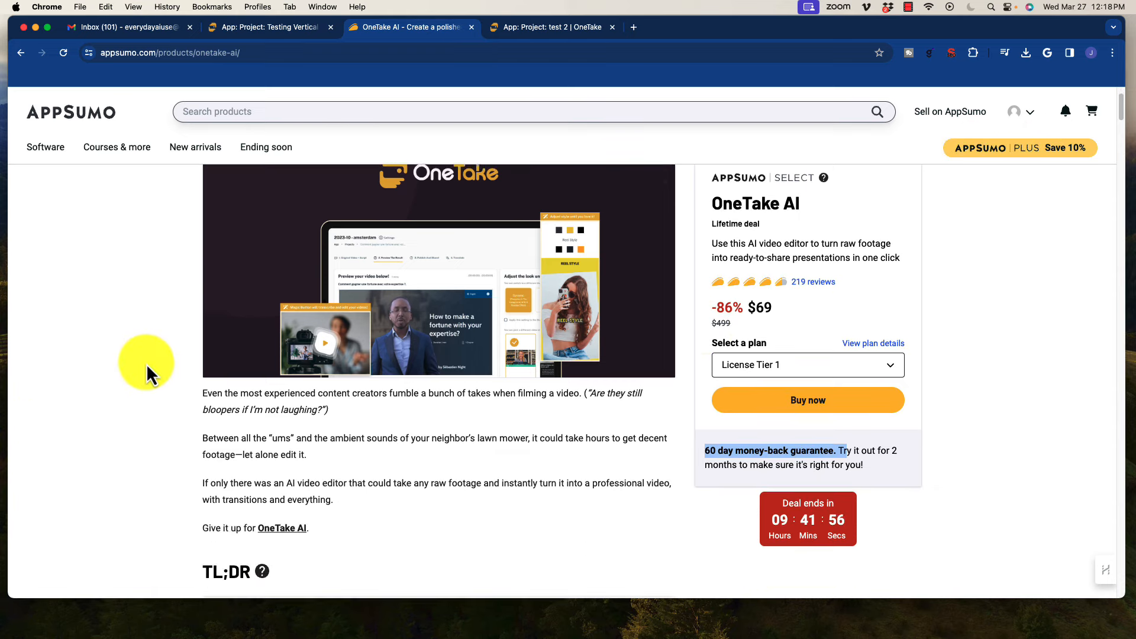
pyautogui.scroll(-3, 149, 368)
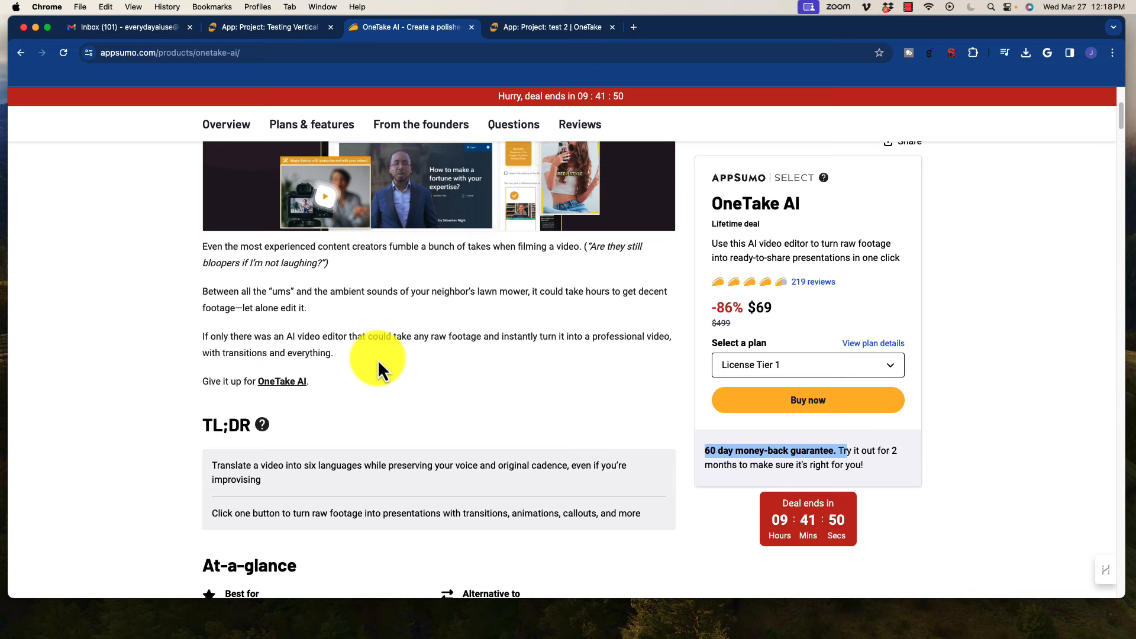
pyautogui.scroll(8, 377, 360)
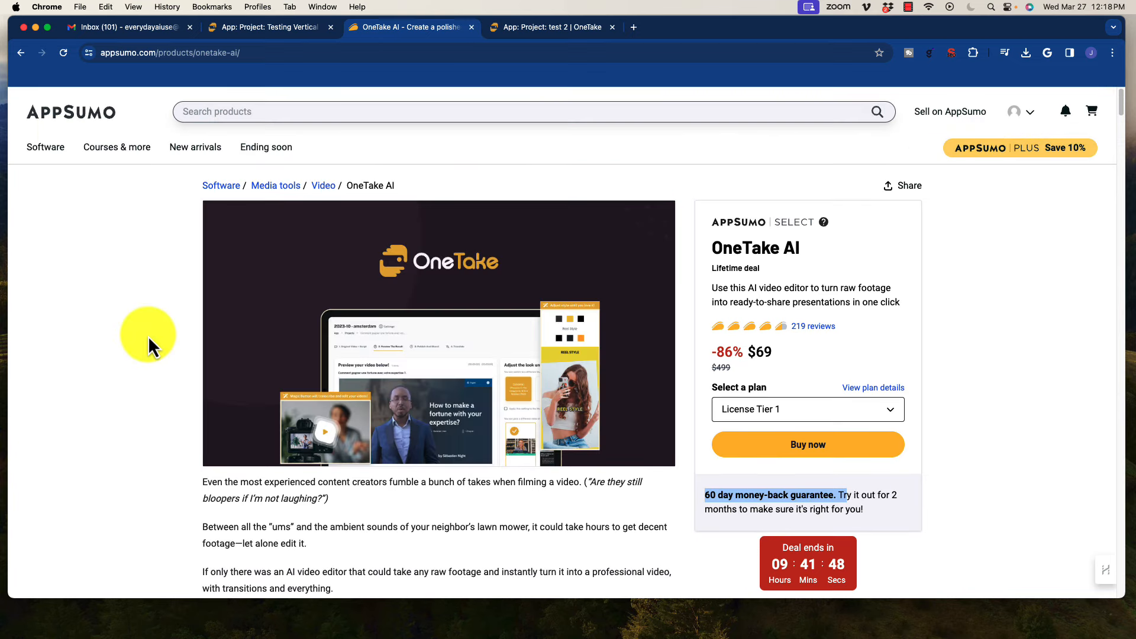